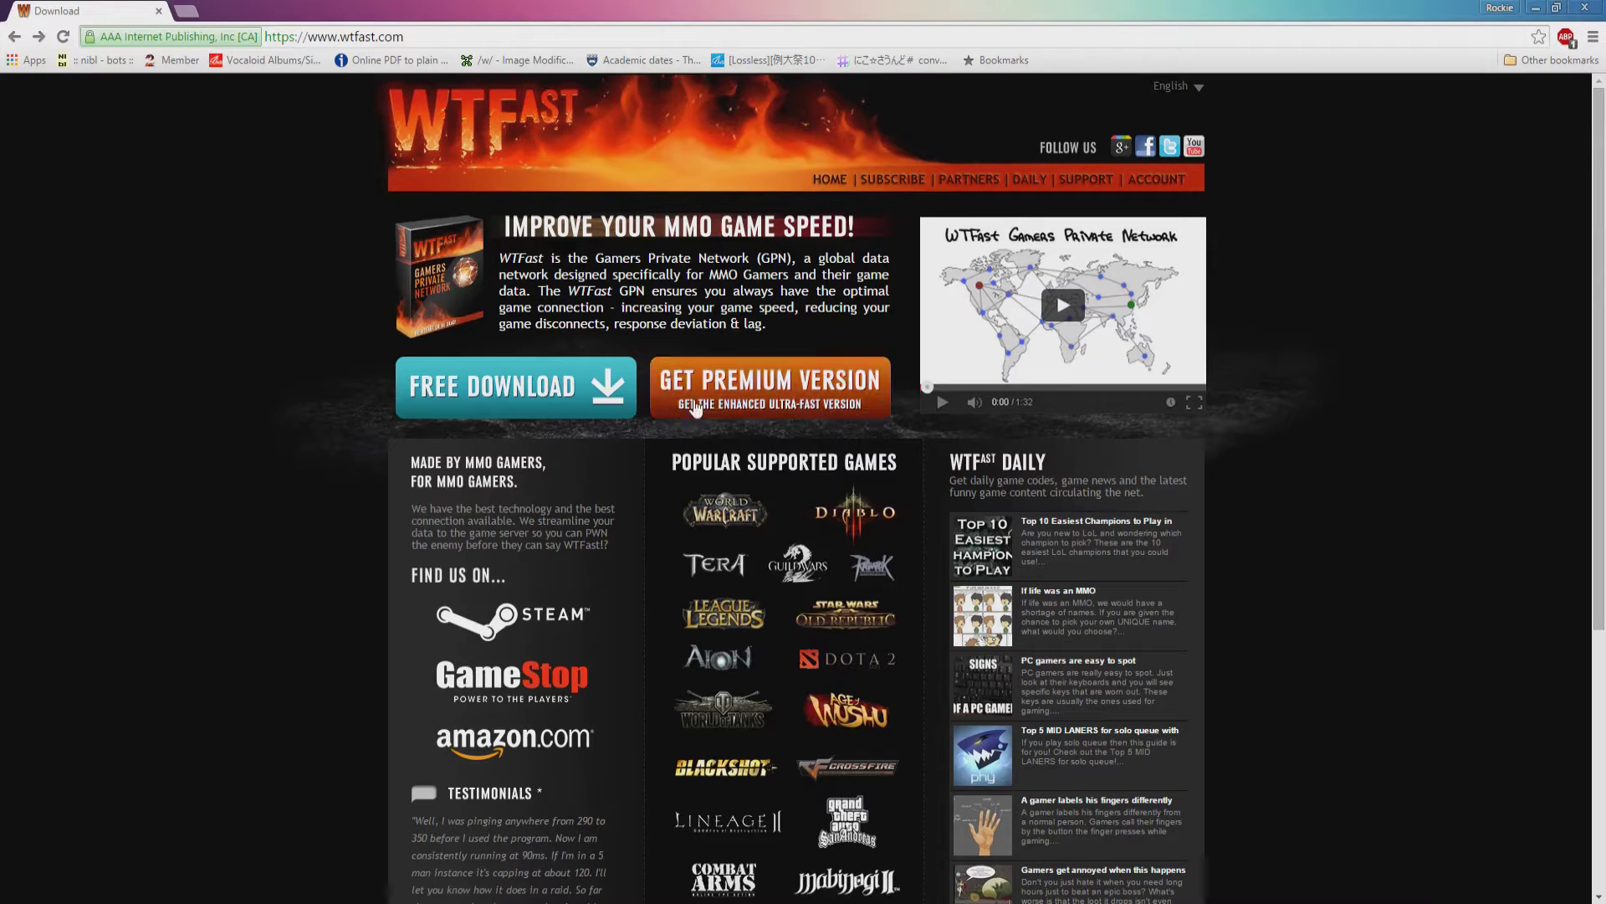
Download the free WTFastSetup.3.5.6.464 installer from wtfast.com into Downloads
{"action": "left_click", "coordinate": [580, 400]}
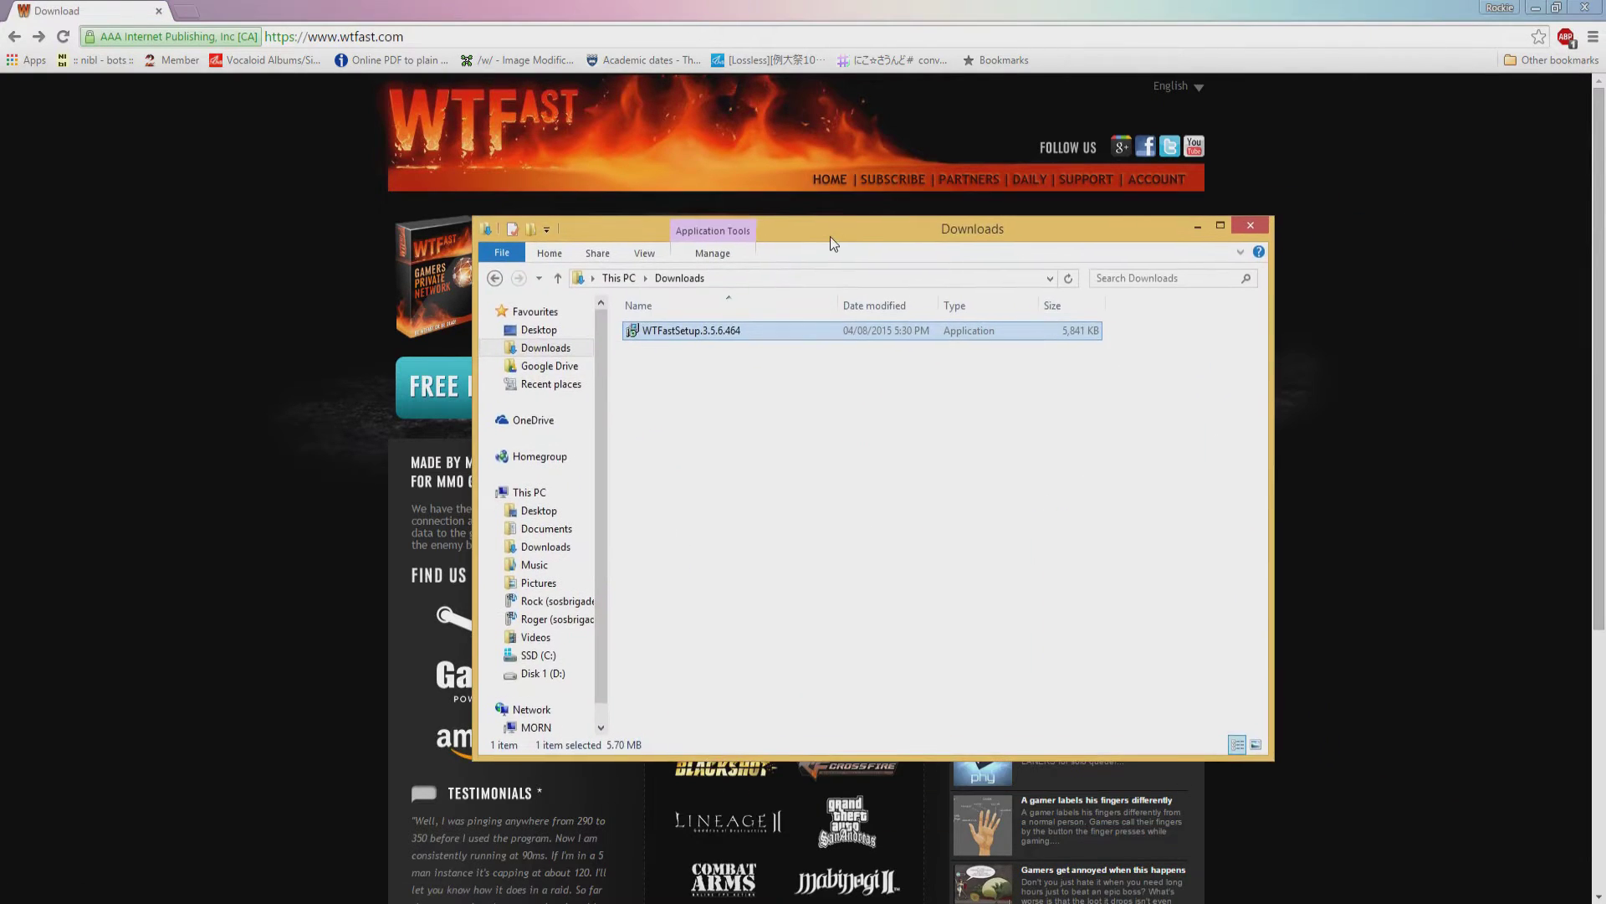
Run WTFastSetup, accept the license, install WTFast 3.5 and launch it on finish
{"action": "double_click", "coordinate": [693, 335]}
{"action": "left_click", "coordinate": [894, 496]}
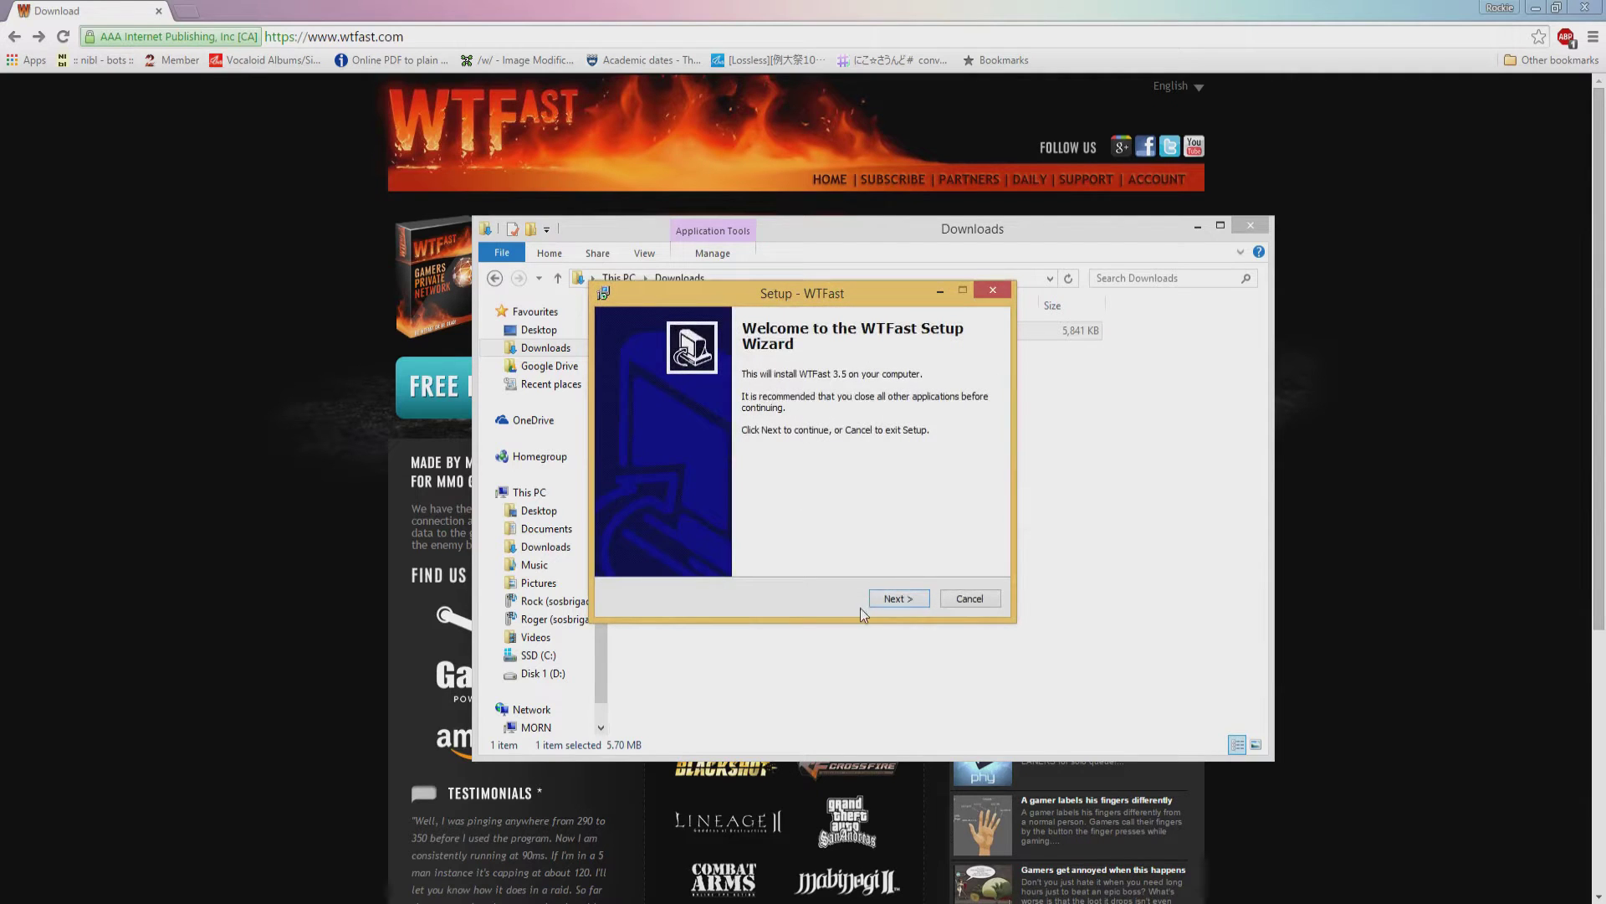
{"action": "left_click", "coordinate": [888, 599]}
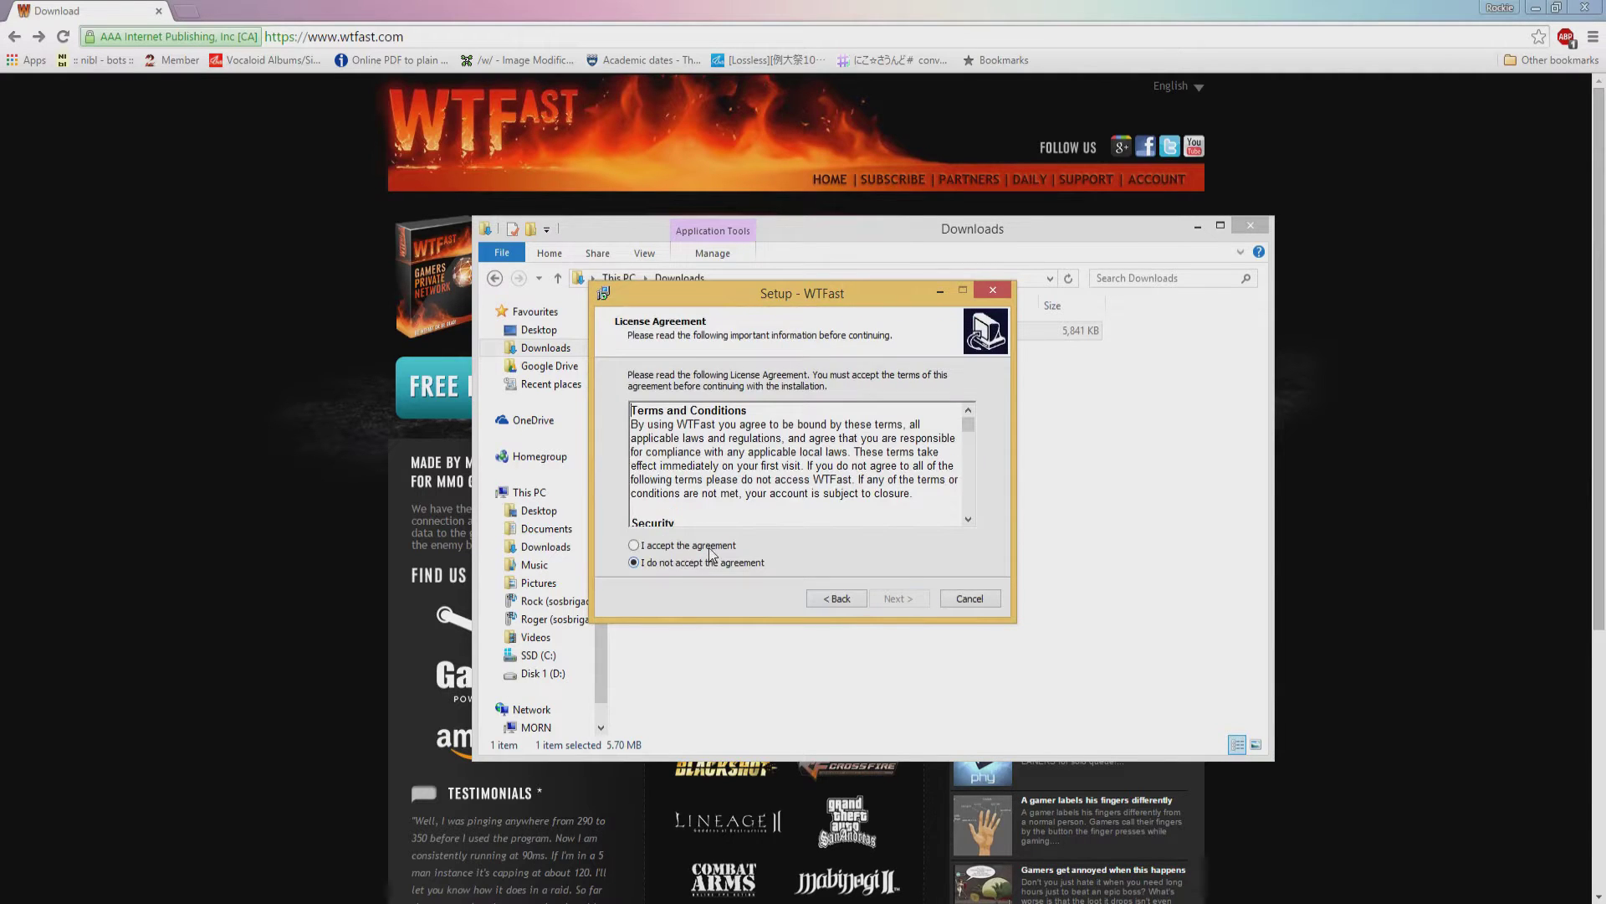
{"action": "left_click", "coordinate": [709, 547]}
{"action": "left_click", "coordinate": [898, 599]}
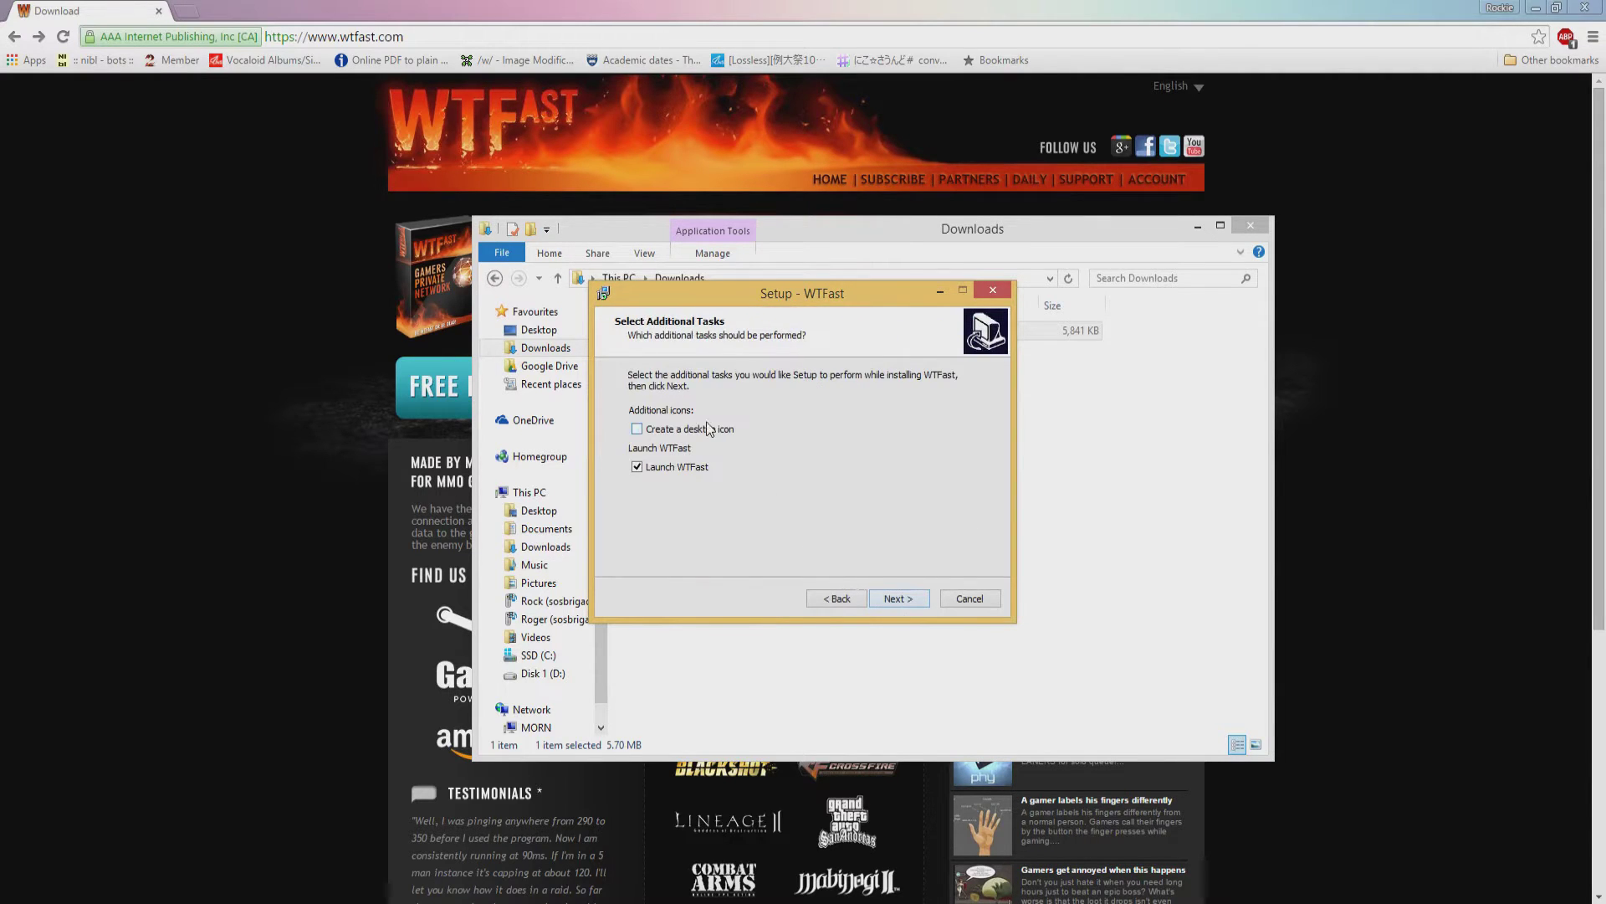
{"action": "left_click", "coordinate": [888, 600]}
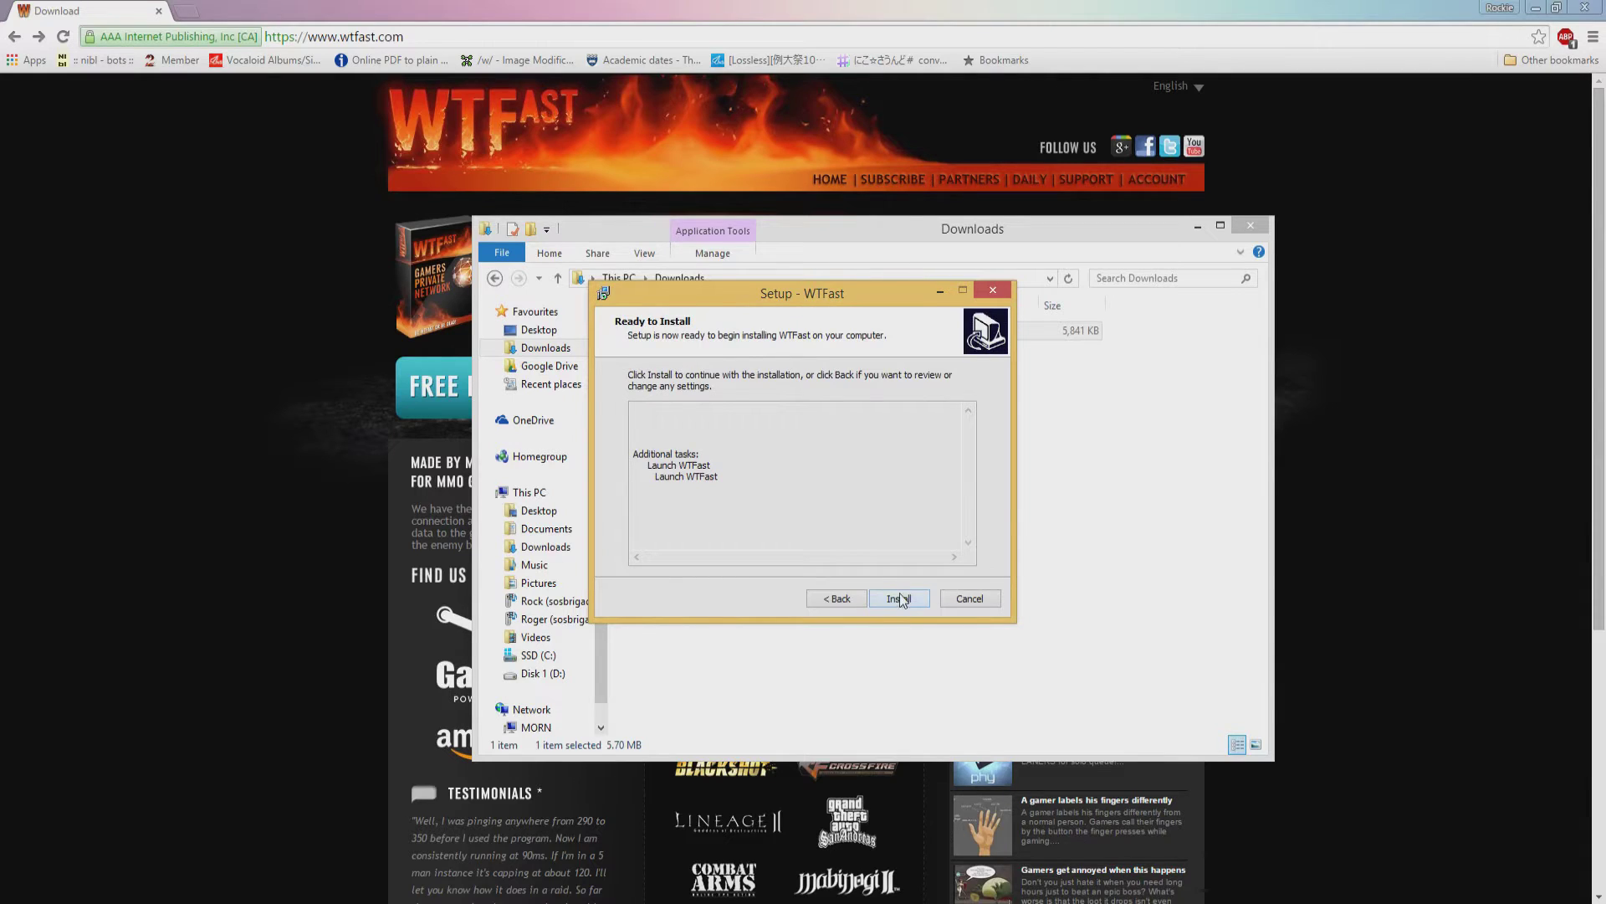
{"action": "left_click", "coordinate": [900, 598]}
{"action": "left_click", "coordinate": [900, 598]}
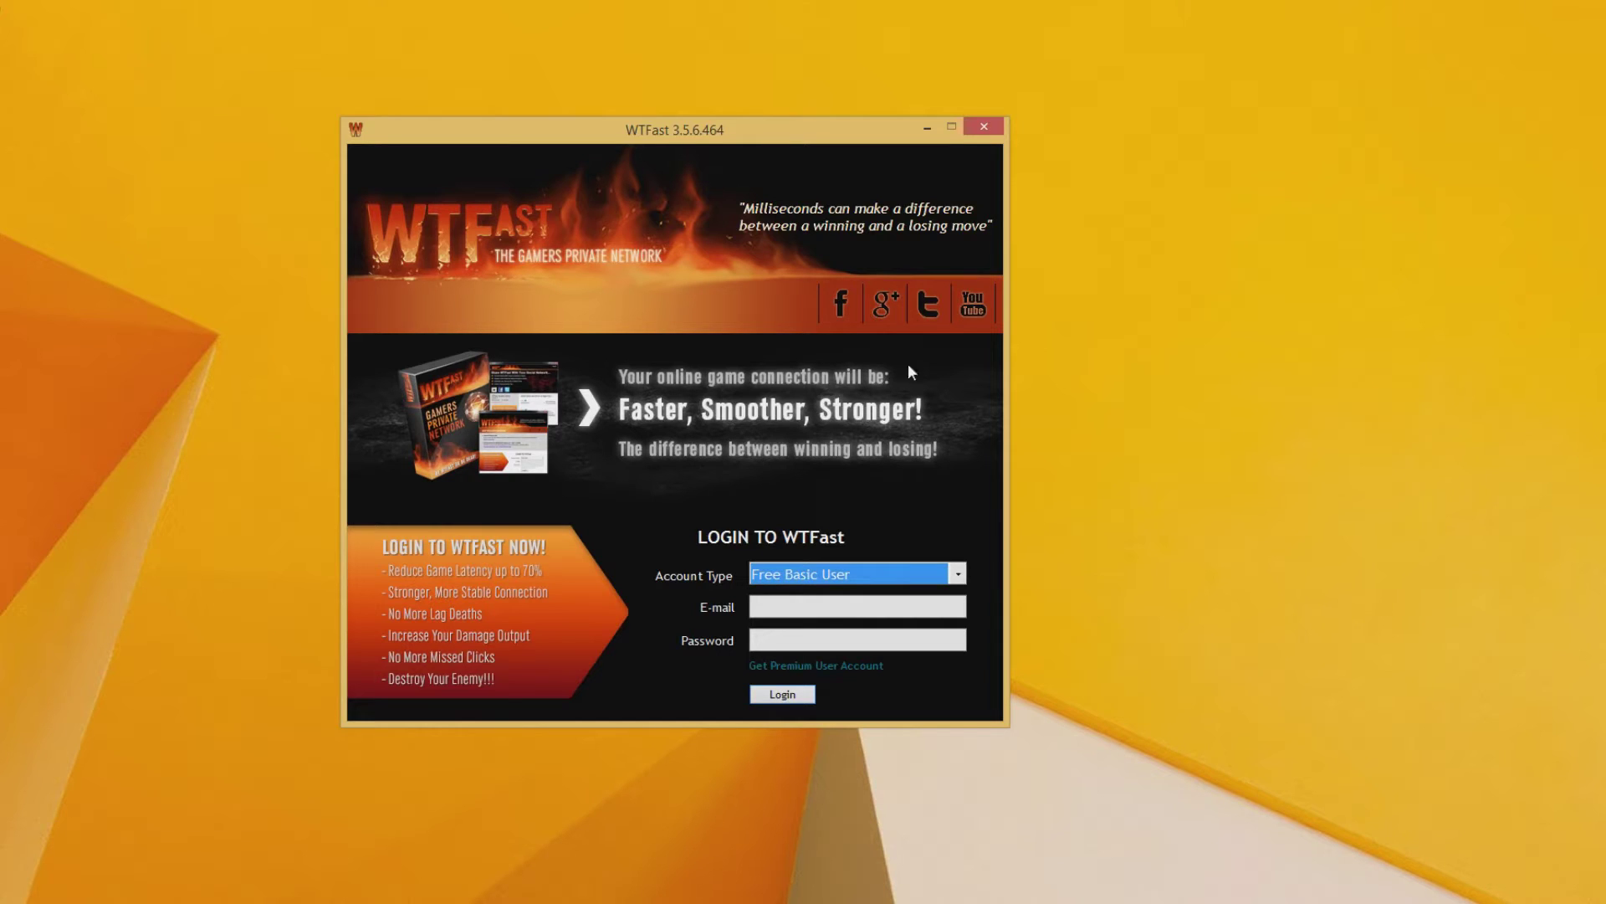
Connect SoftEther's New VPN Connection and dismiss the status and VPN Gate announcement
{"action": "left_click_drag", "start_coordinate": [685, 130], "coordinate": [681, 108]}
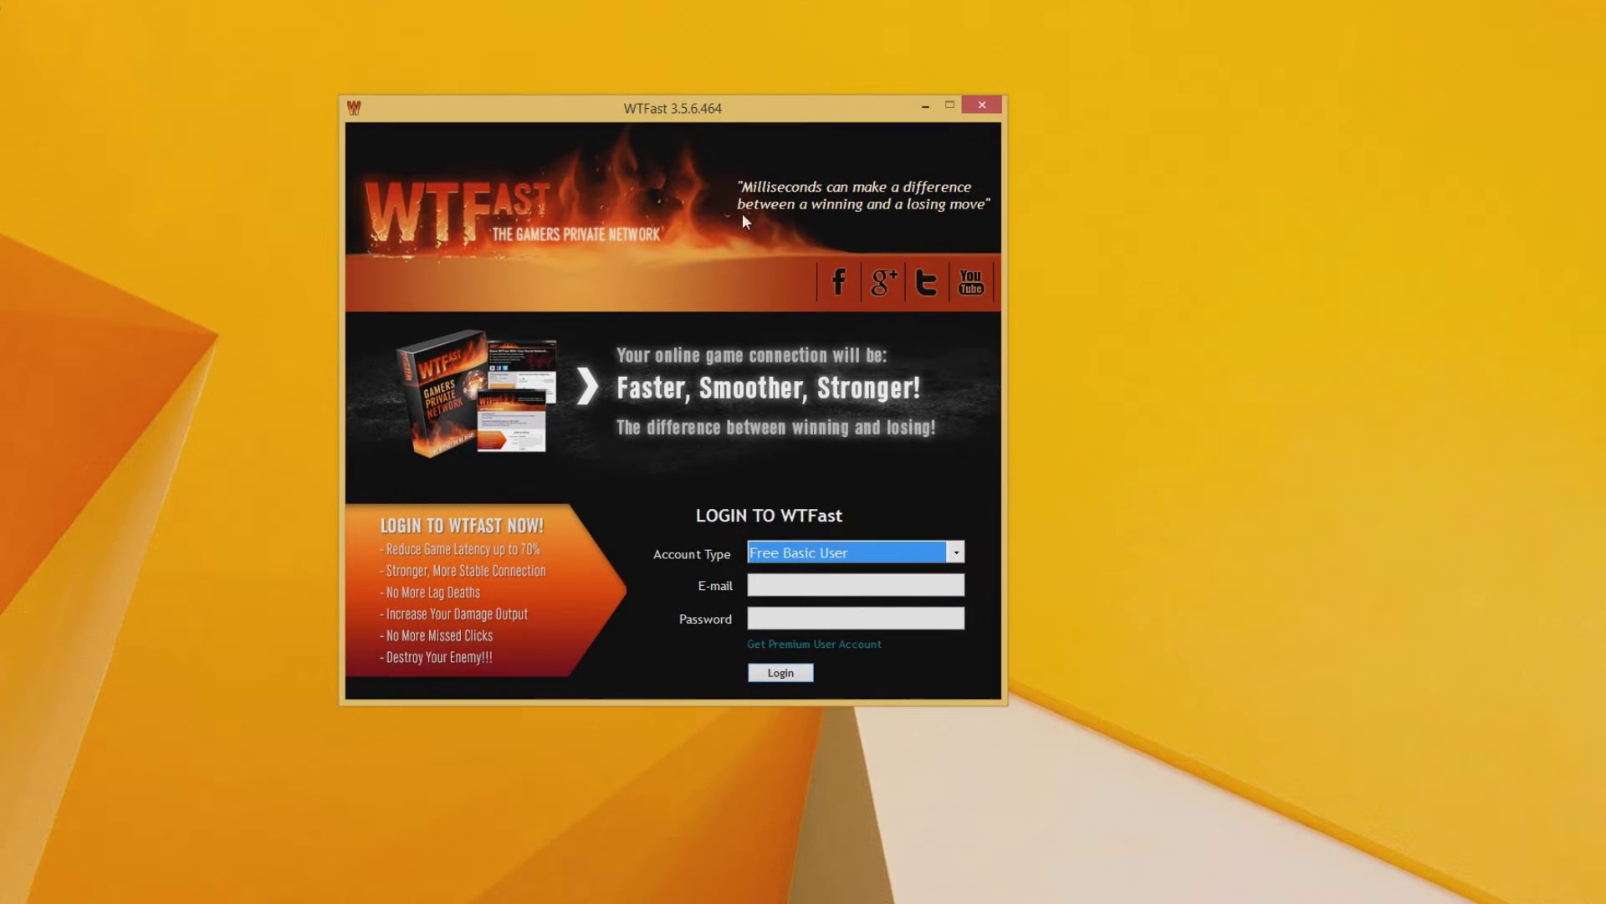
{"action": "left_click_drag", "start_coordinate": [672, 148], "coordinate": [409, 80]}
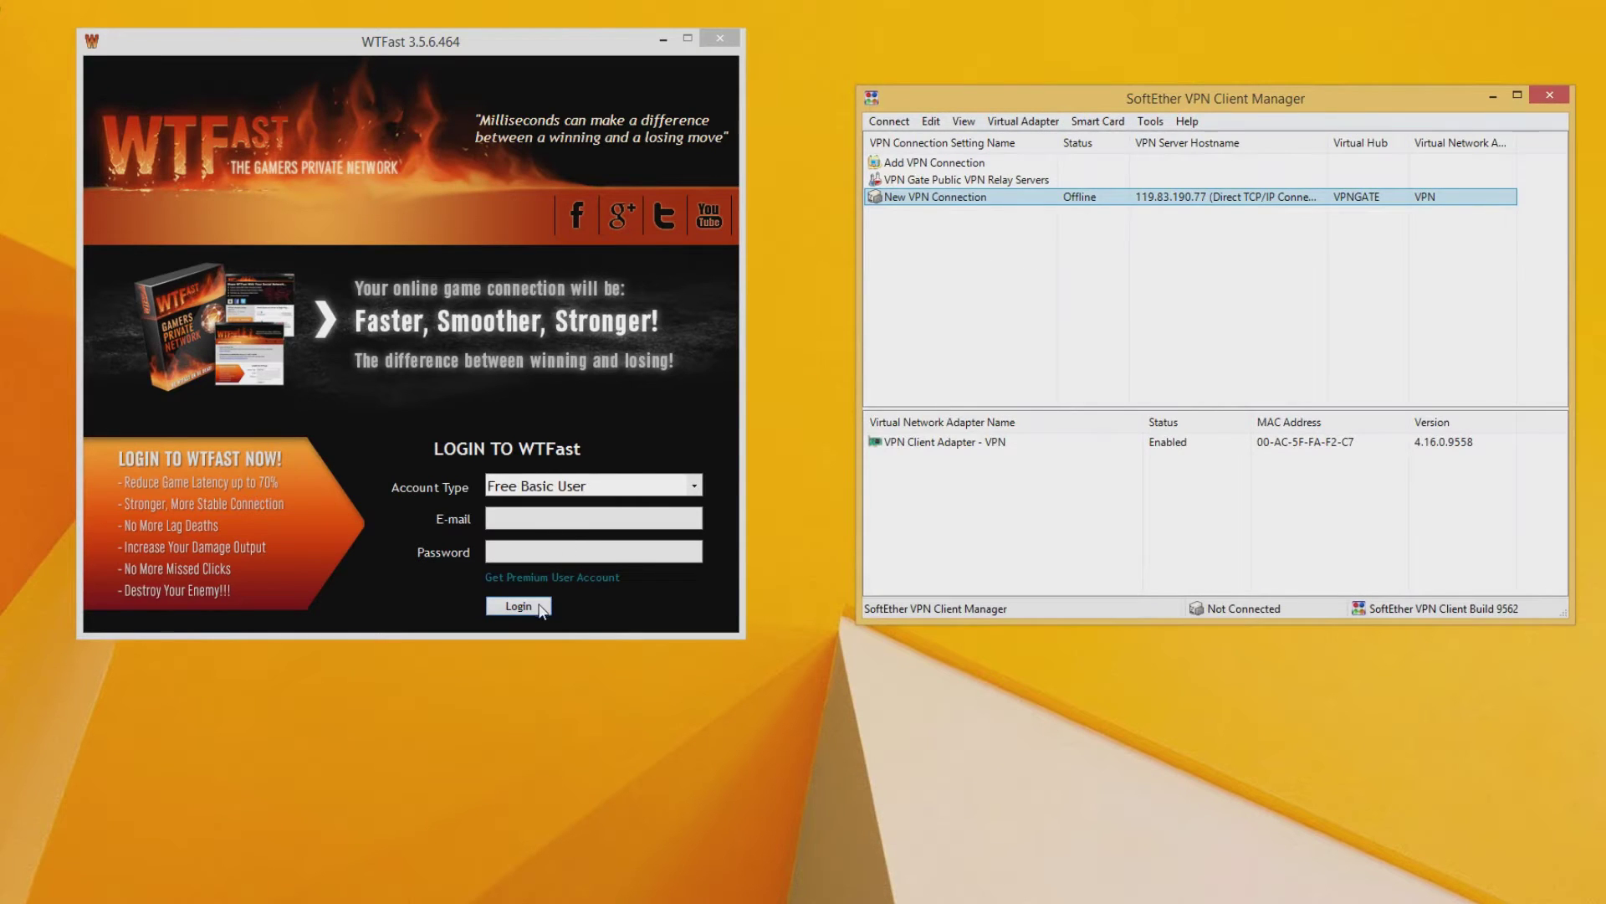
{"action": "double_click", "coordinate": [907, 198]}
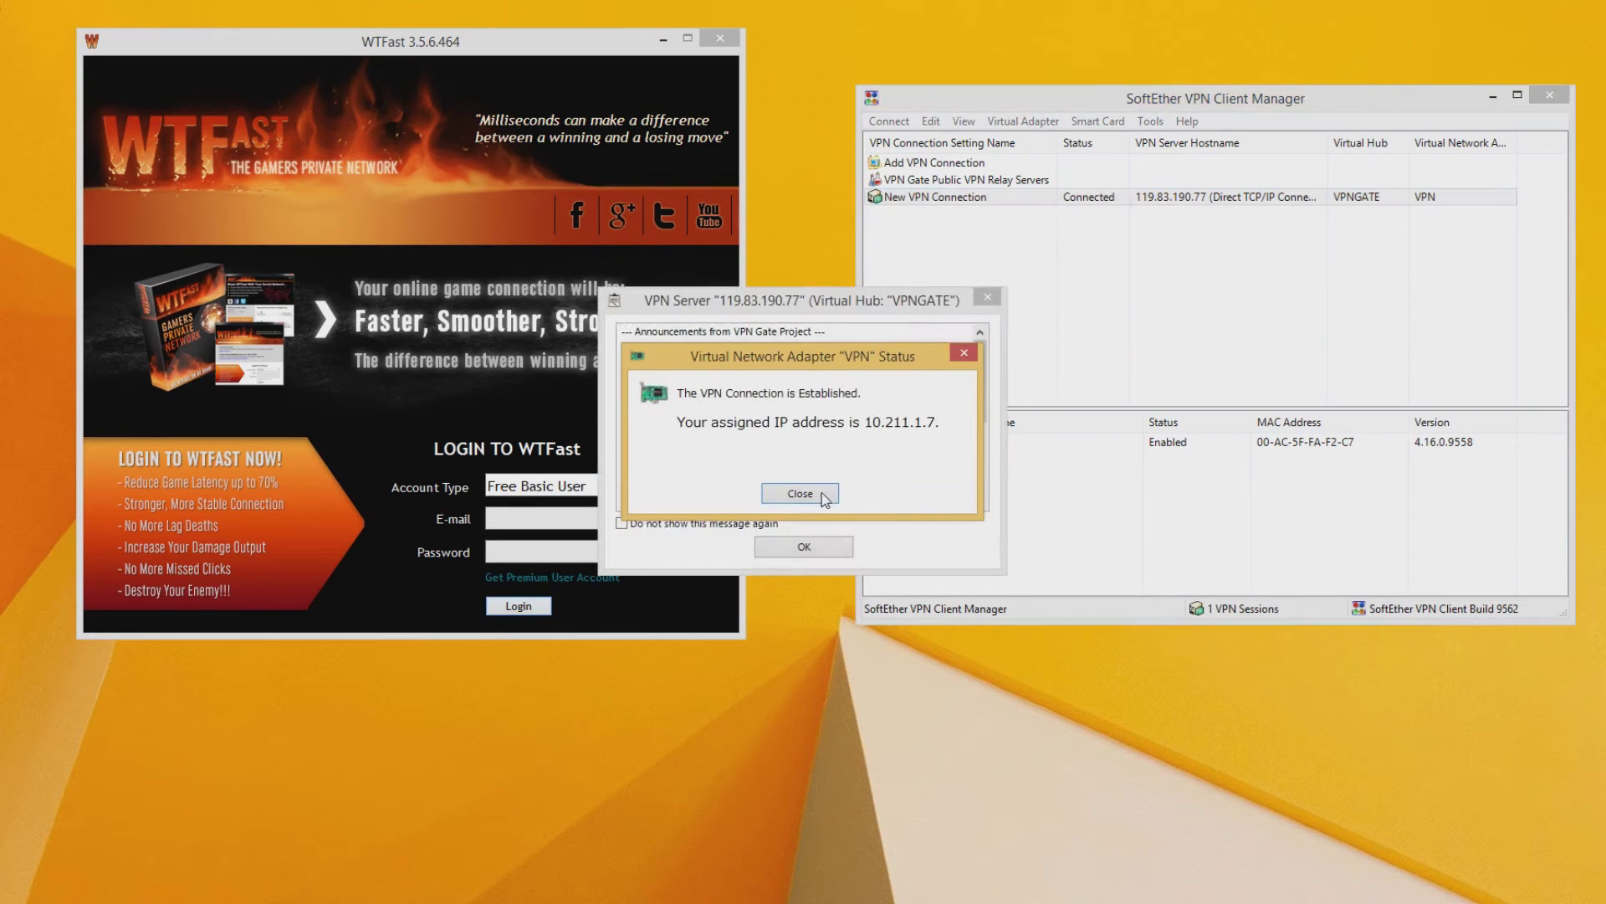
{"action": "left_click", "coordinate": [823, 495]}
{"action": "left_click", "coordinate": [804, 549]}
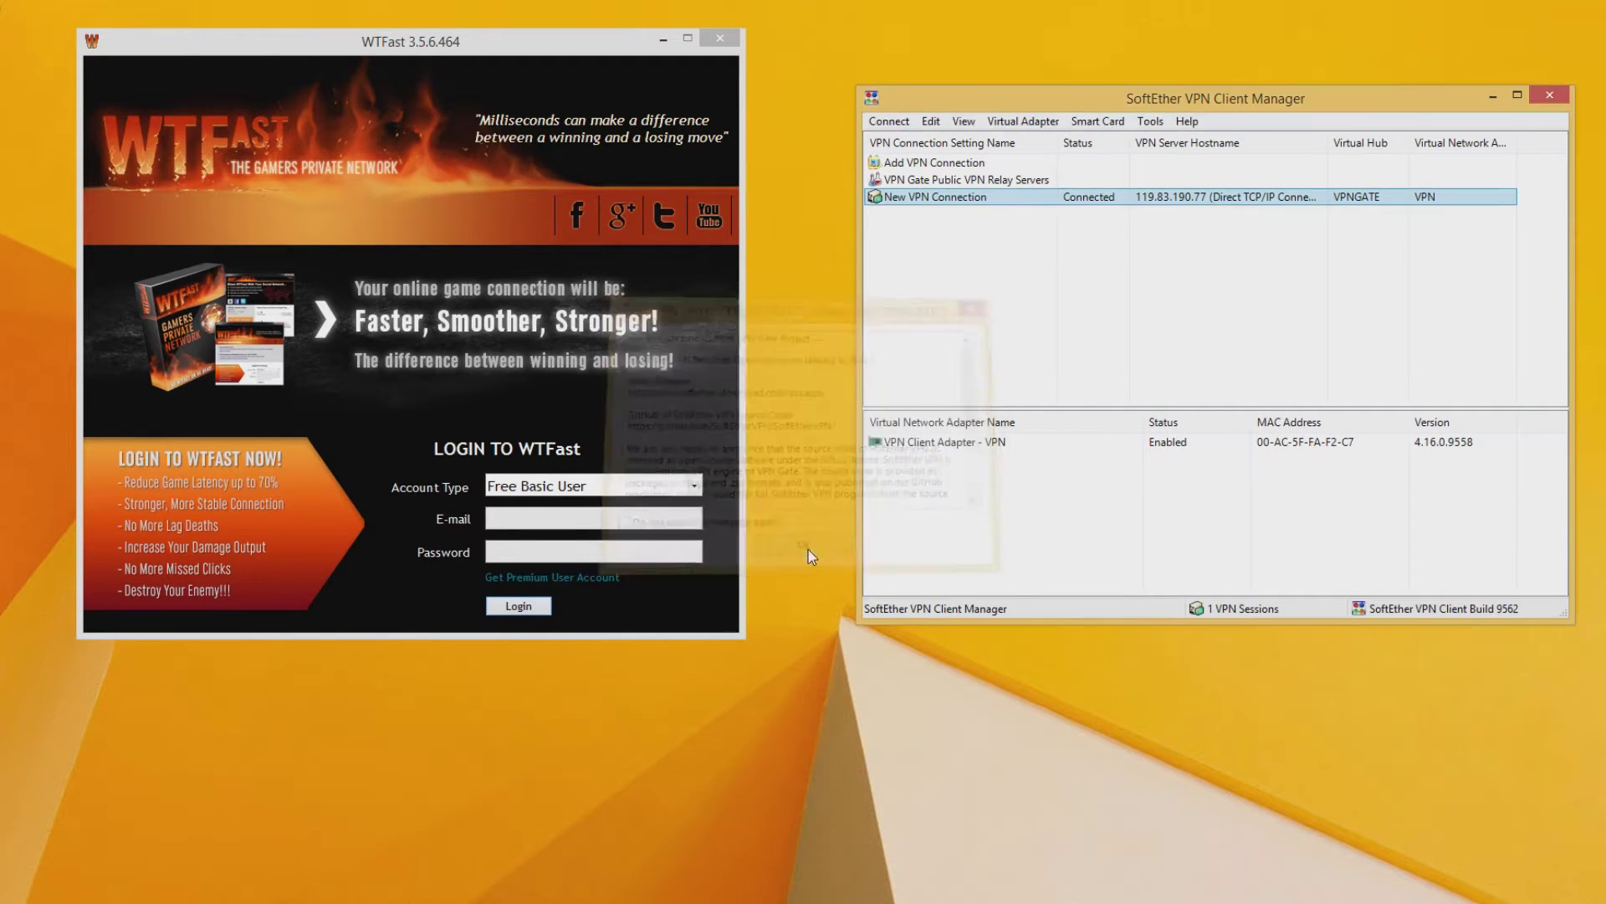
{"action": "mouse_move", "coordinate": [1054, 98]}
{"action": "left_mouse_down"}
{"action": "mouse_move", "coordinate": [953, 138]}
{"action": "mouse_move", "coordinate": [959, 111]}
{"action": "left_mouse_up"}
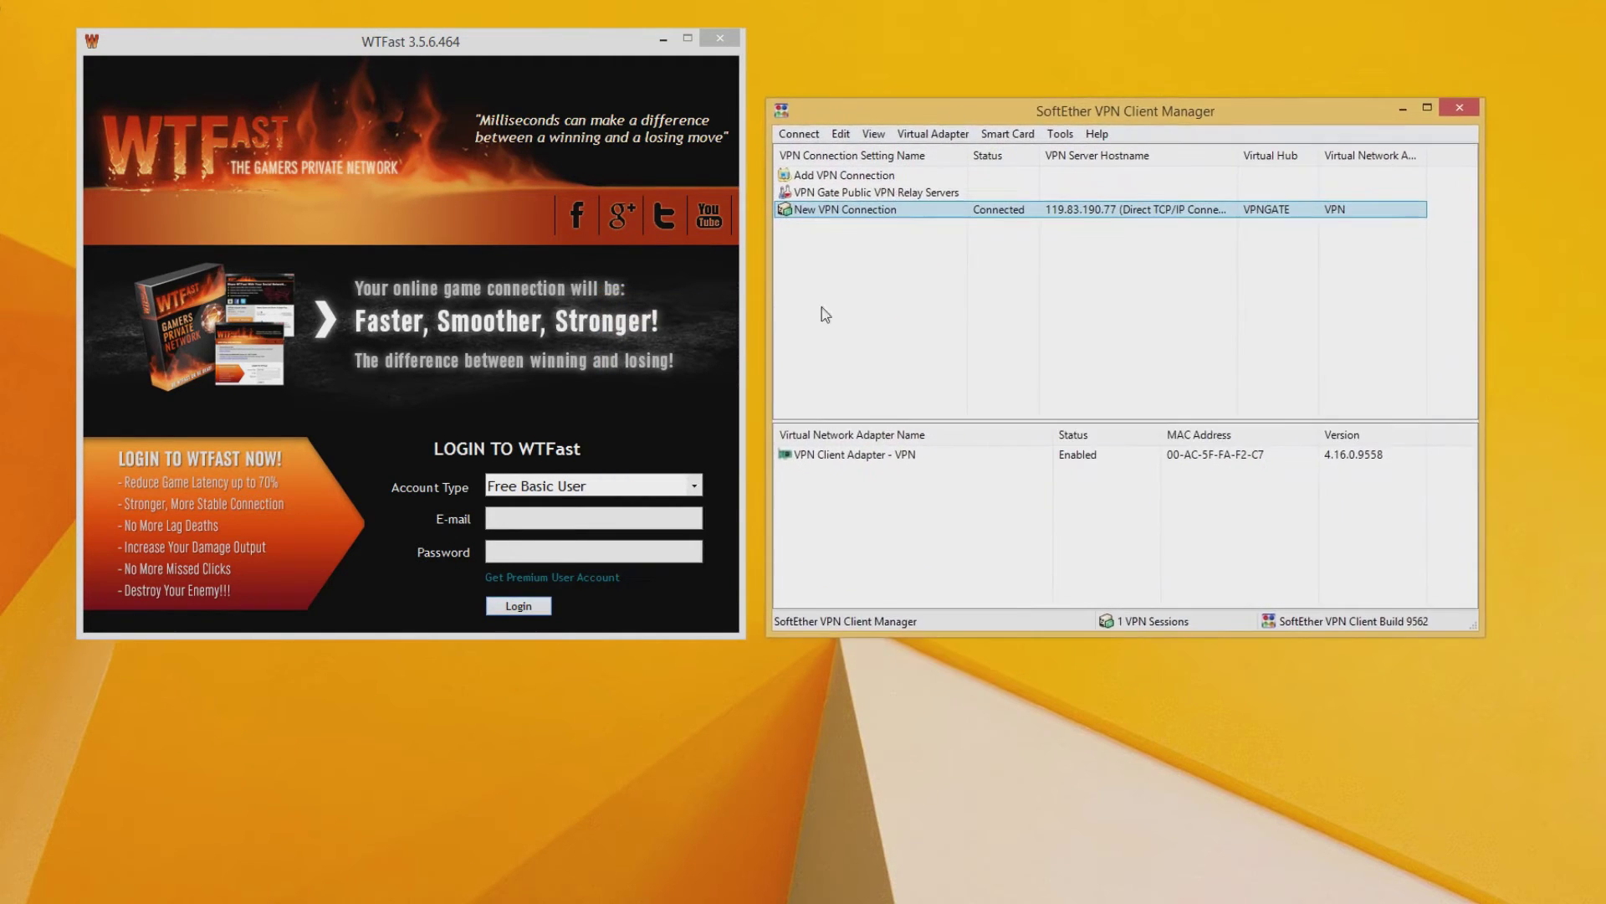
Log in to WTFast, pick BlackDesertOnline under Custom Games, and open its configuration
{"action": "left_click", "coordinate": [540, 606]}
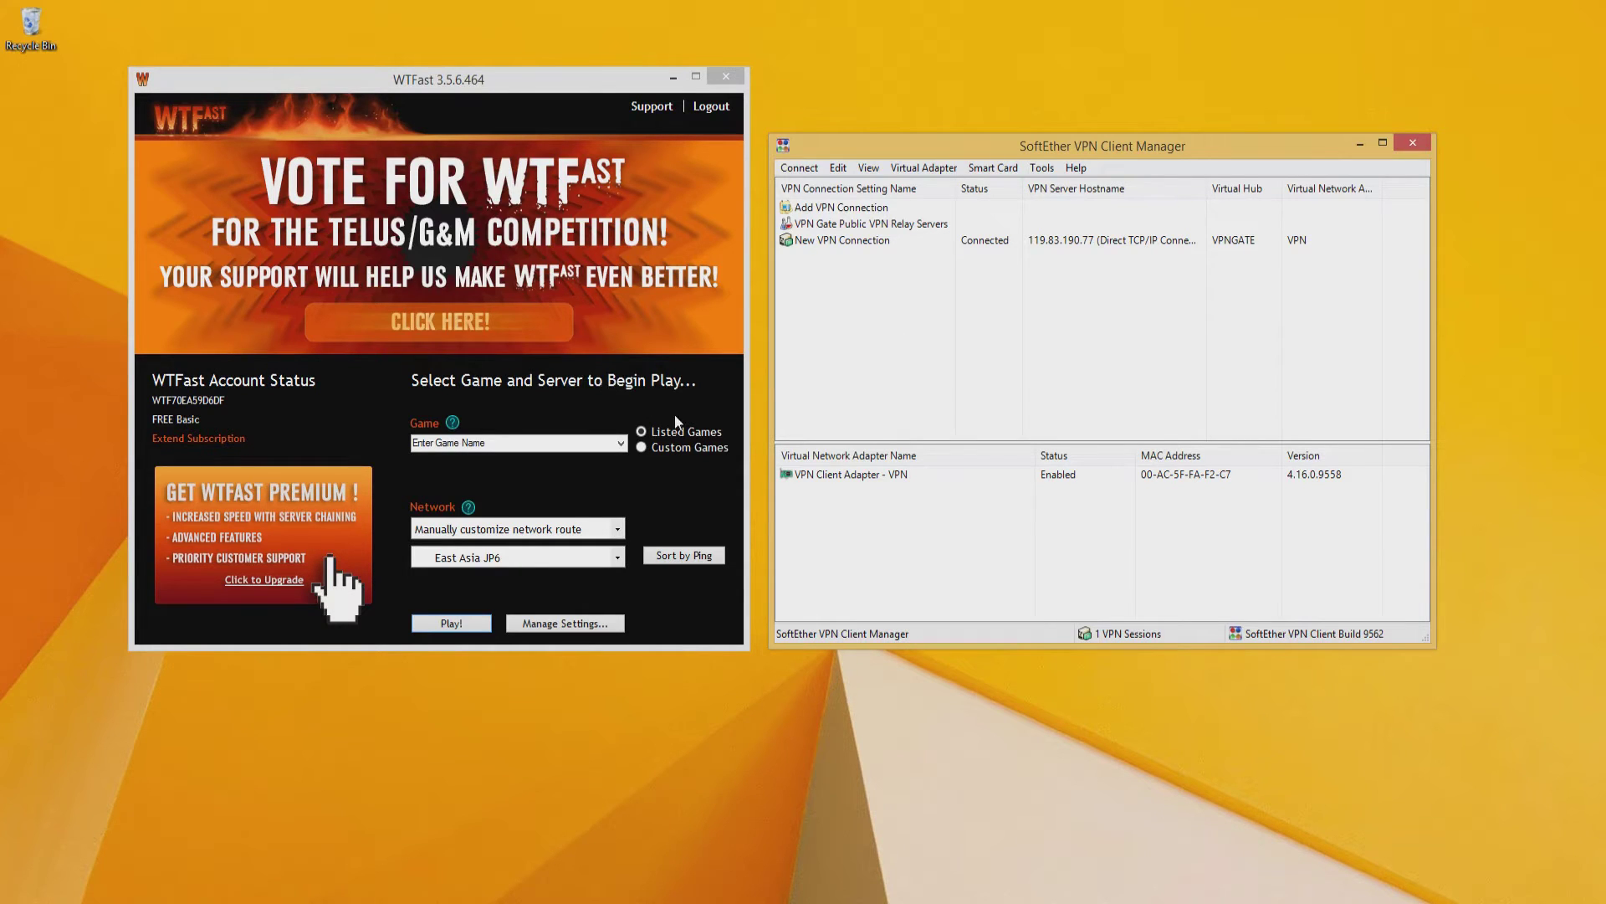
{"action": "left_click", "coordinate": [671, 448]}
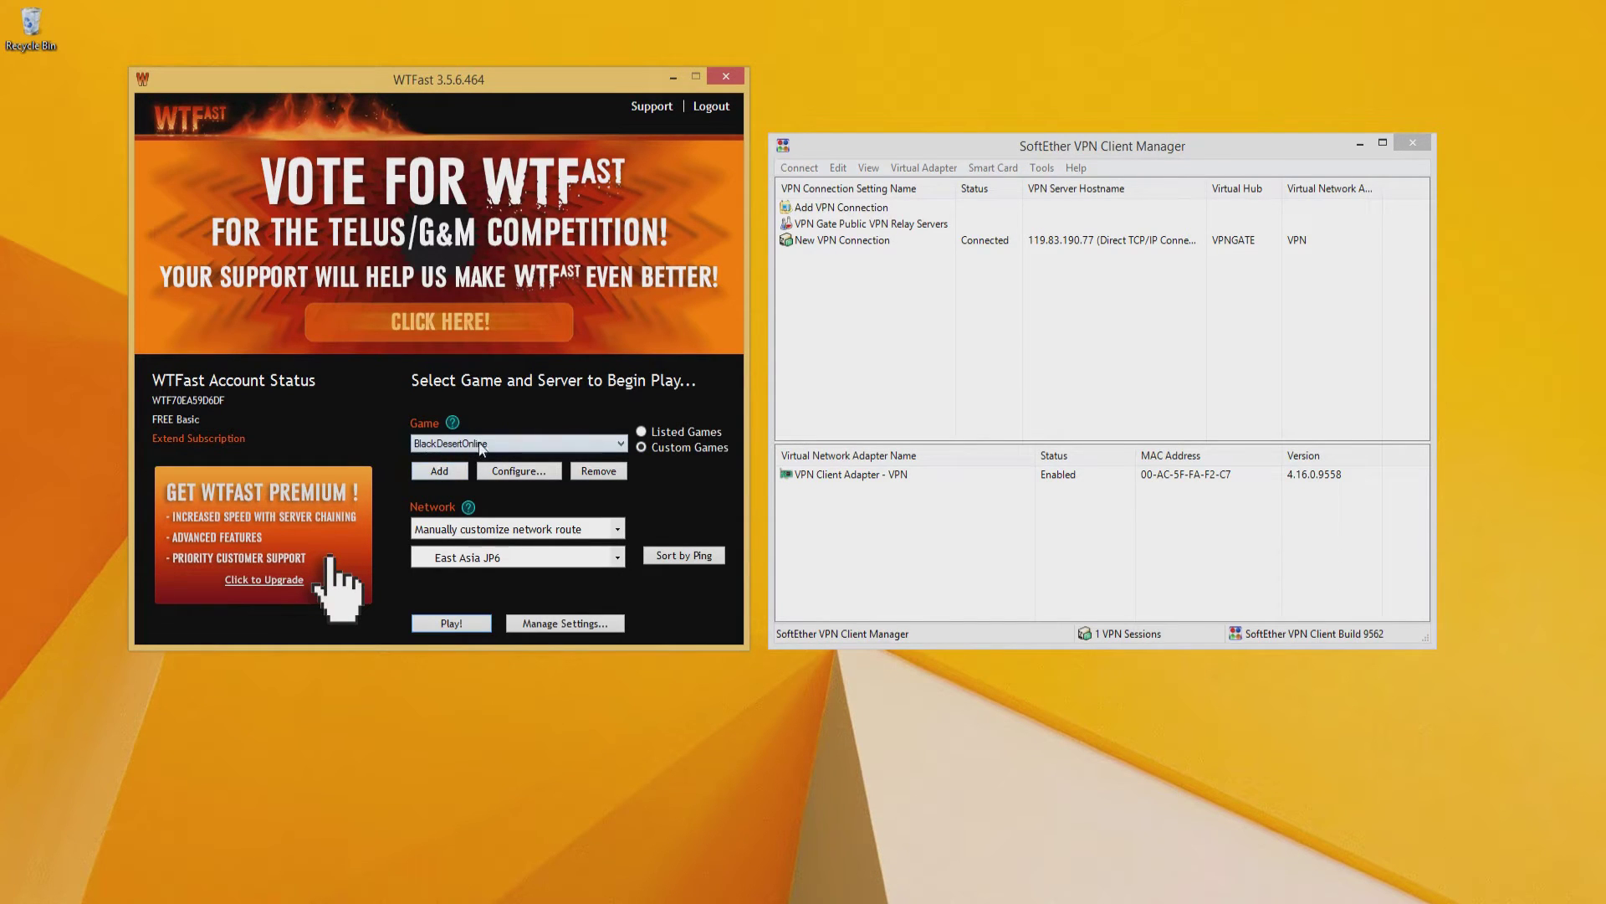
{"action": "left_click", "coordinate": [517, 474]}
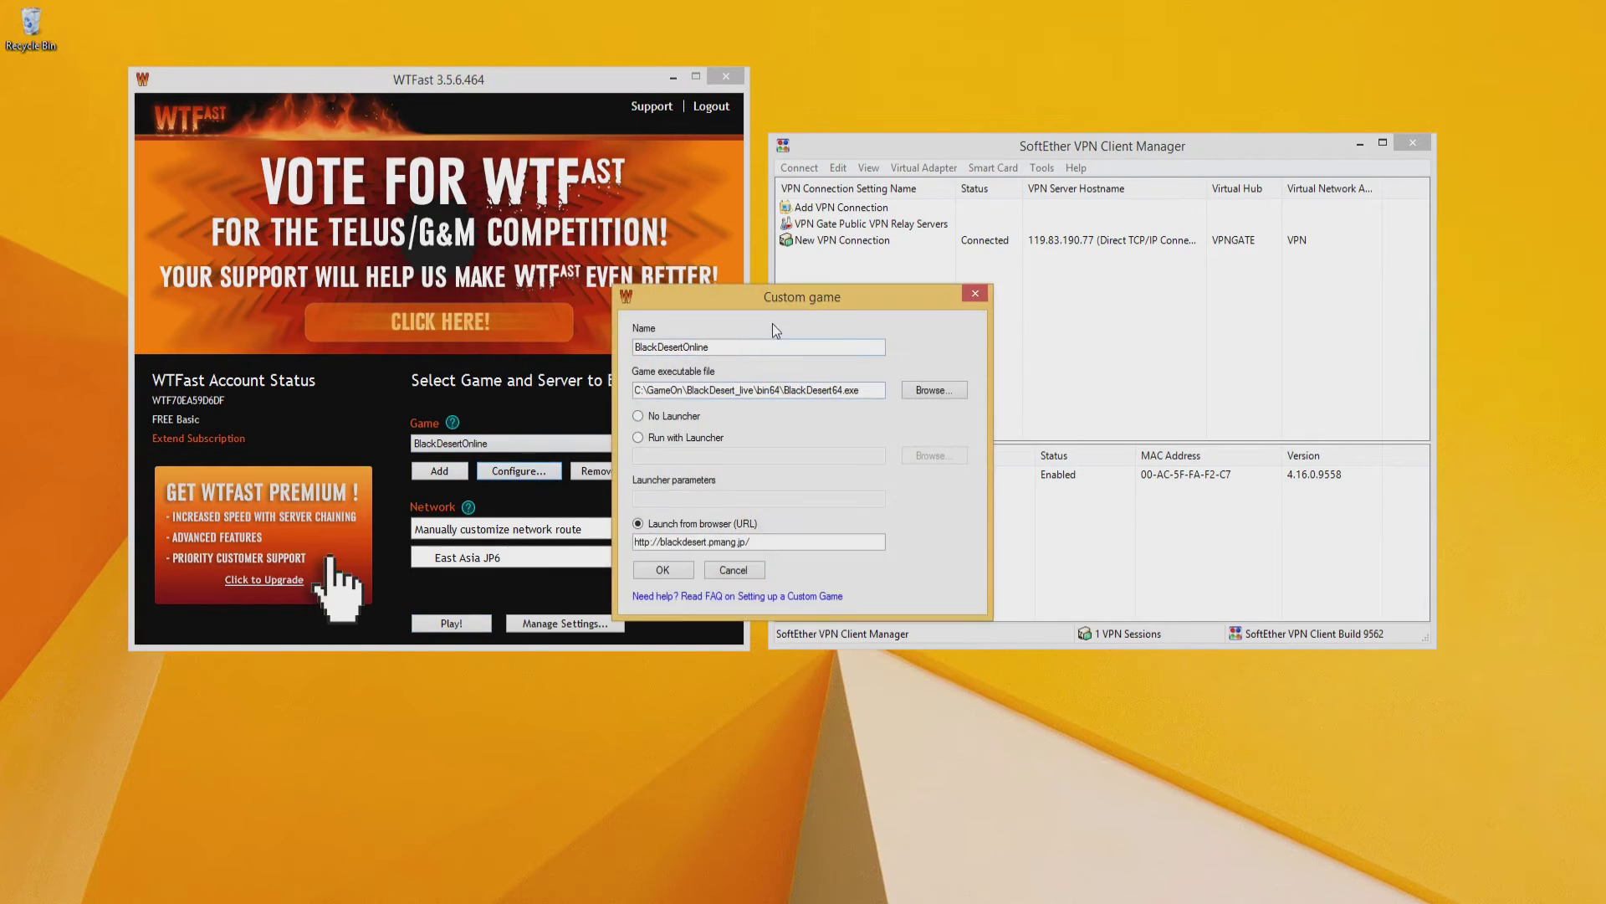
Enter the blackdesert.pmang.jp launch URL for BlackDesertOnline and save the custom game
{"action": "left_click_drag", "start_coordinate": [798, 305], "coordinate": [517, 261]}
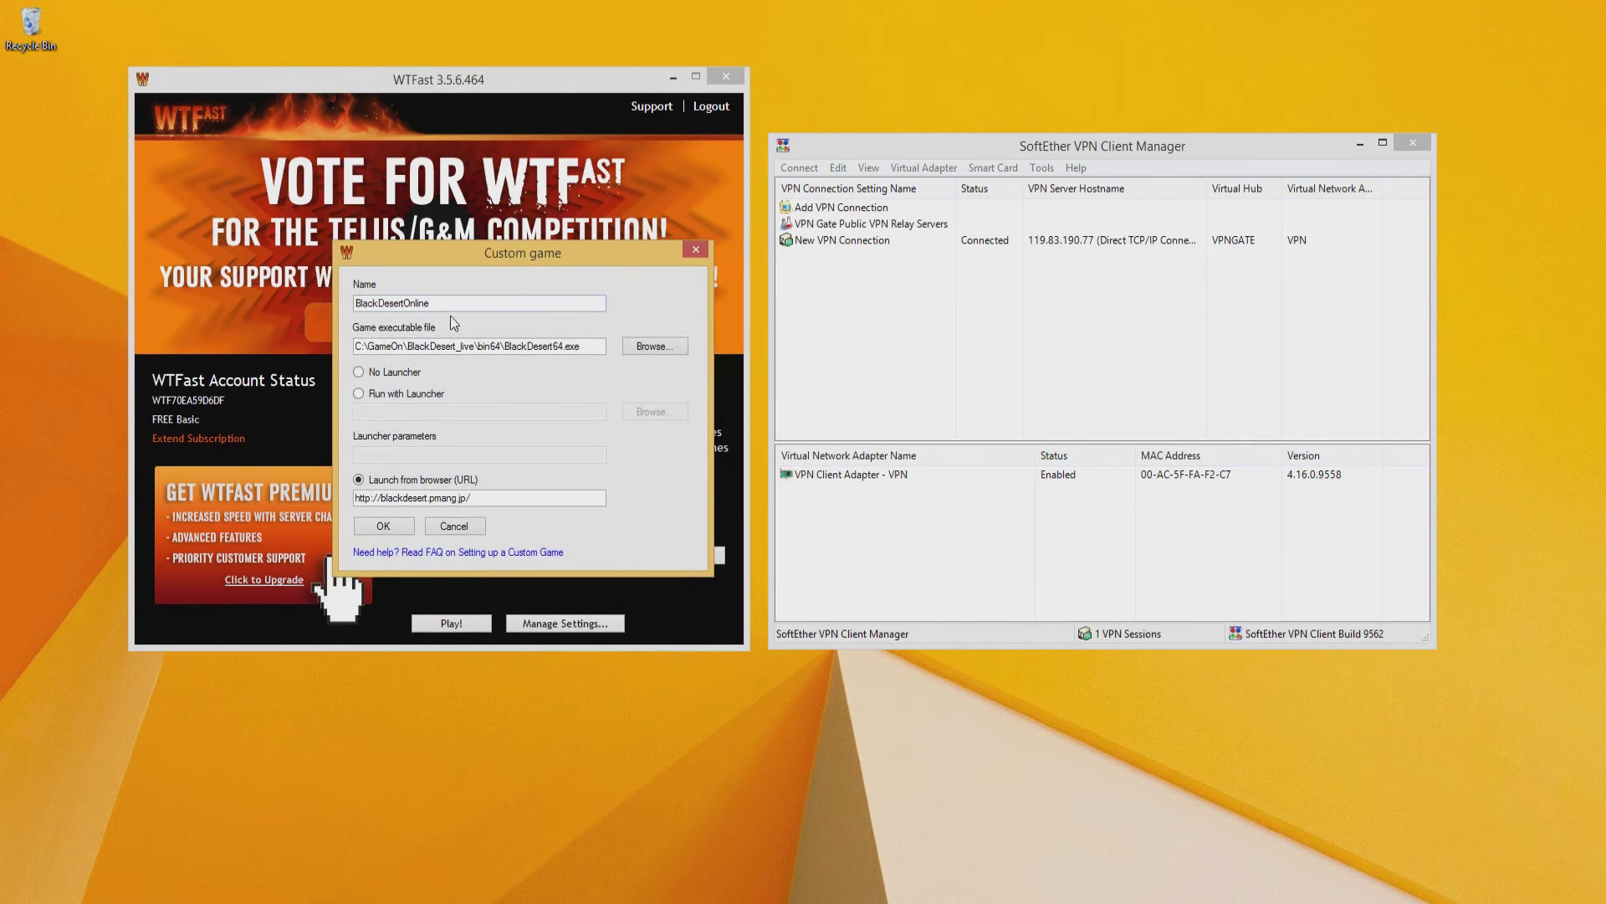
{"action": "left_click_drag", "start_coordinate": [448, 305], "coordinate": [355, 303]}
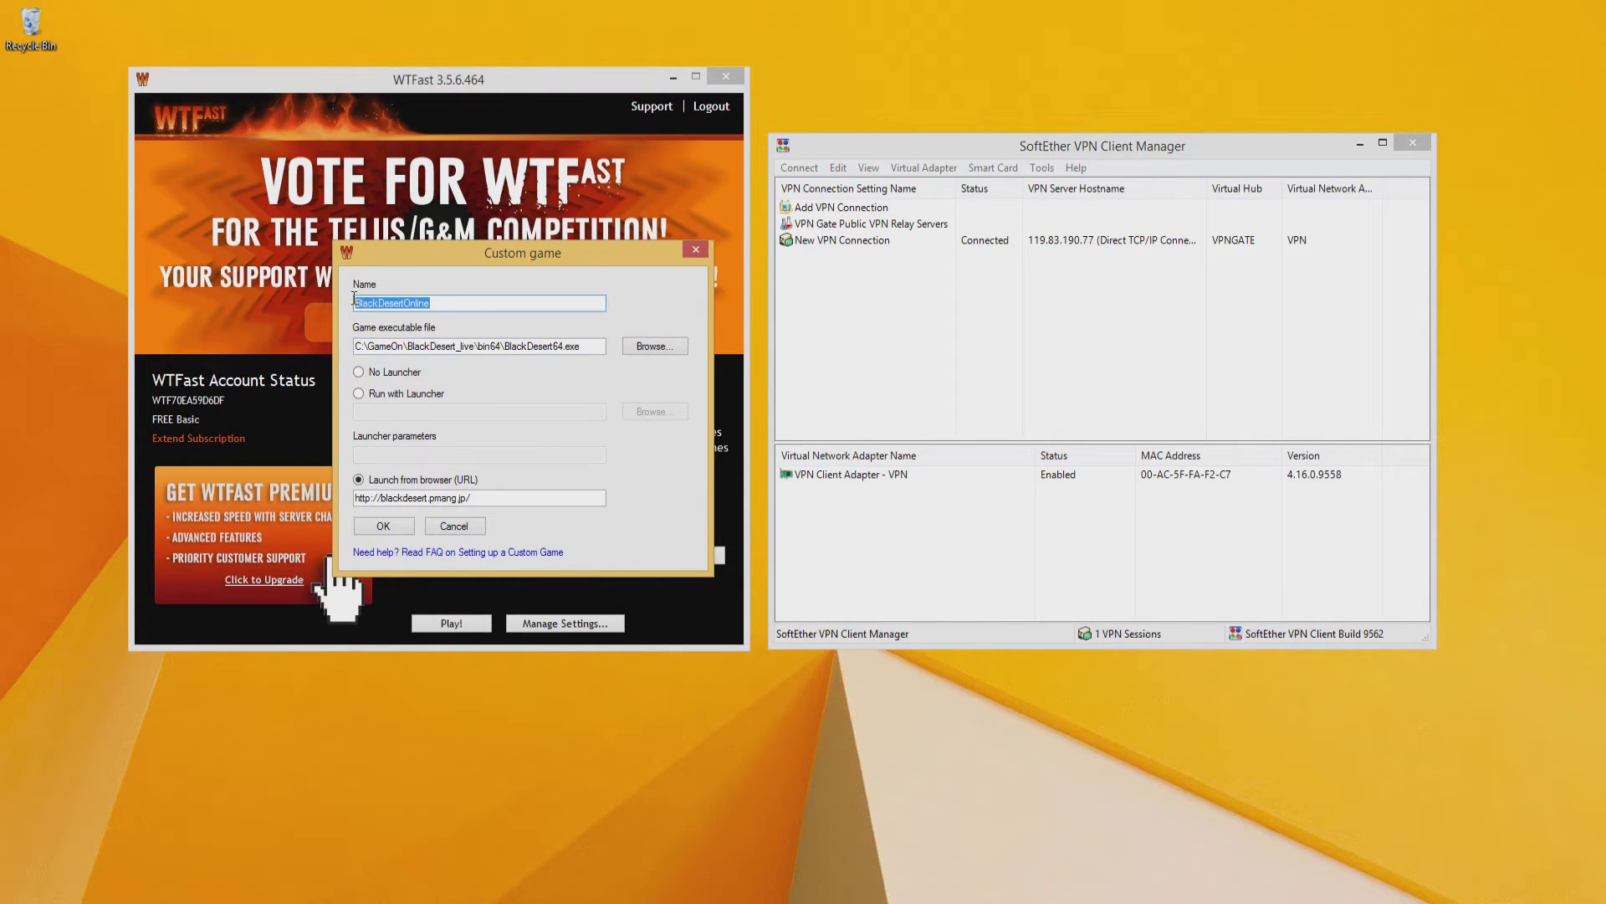
{"action": "left_click", "coordinate": [373, 303]}
{"action": "left_click", "coordinate": [498, 499]}
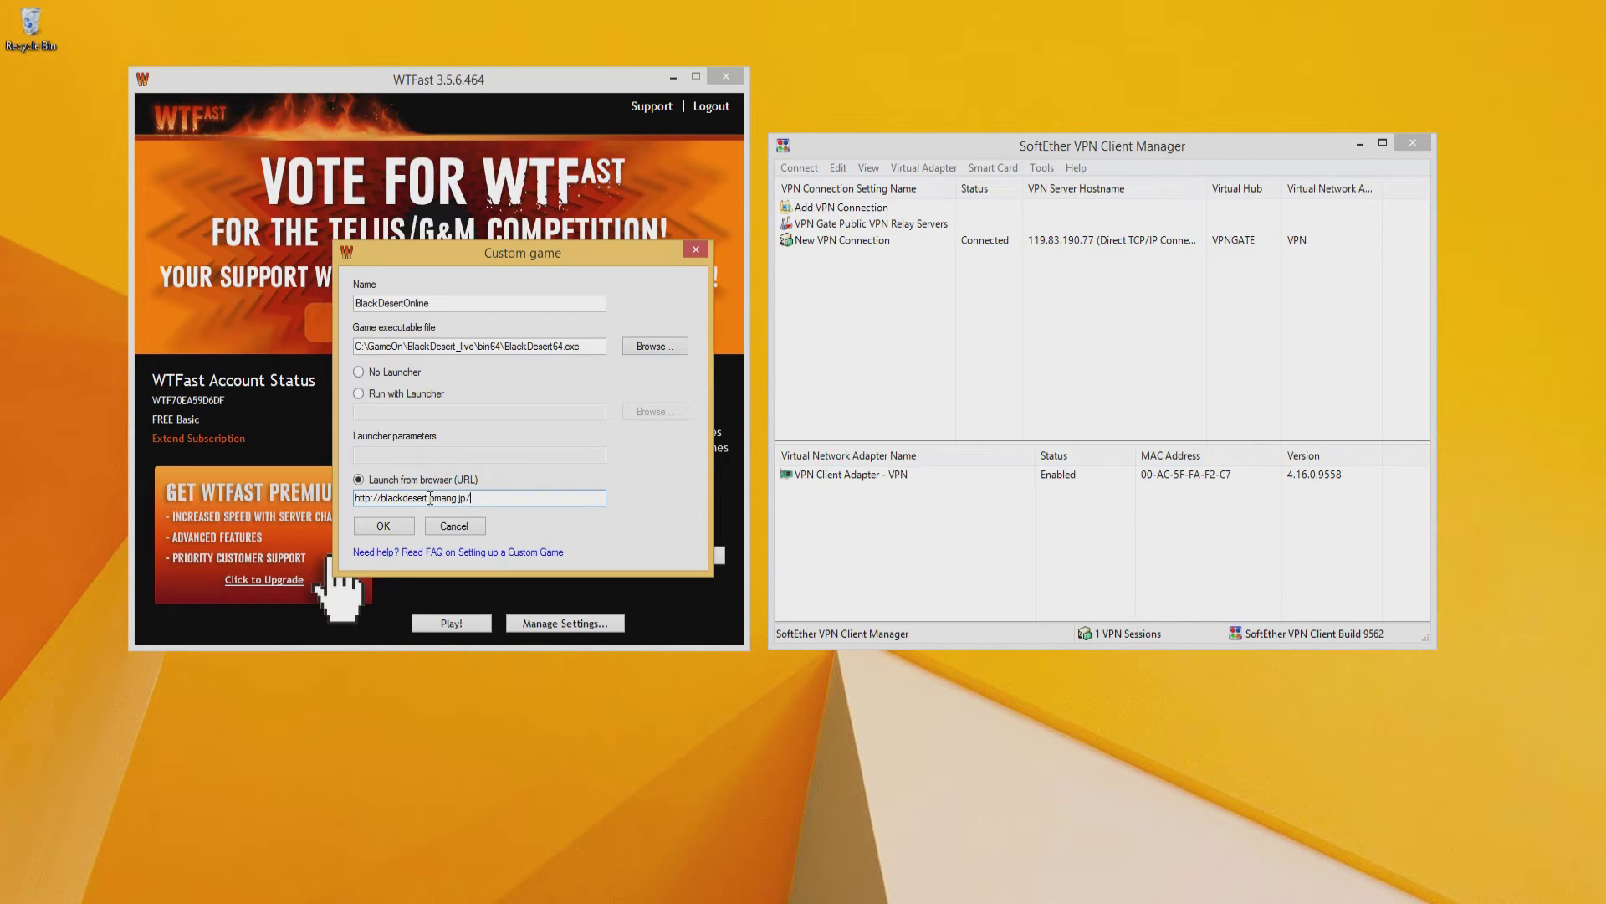
{"action": "left_click", "coordinate": [389, 525]}
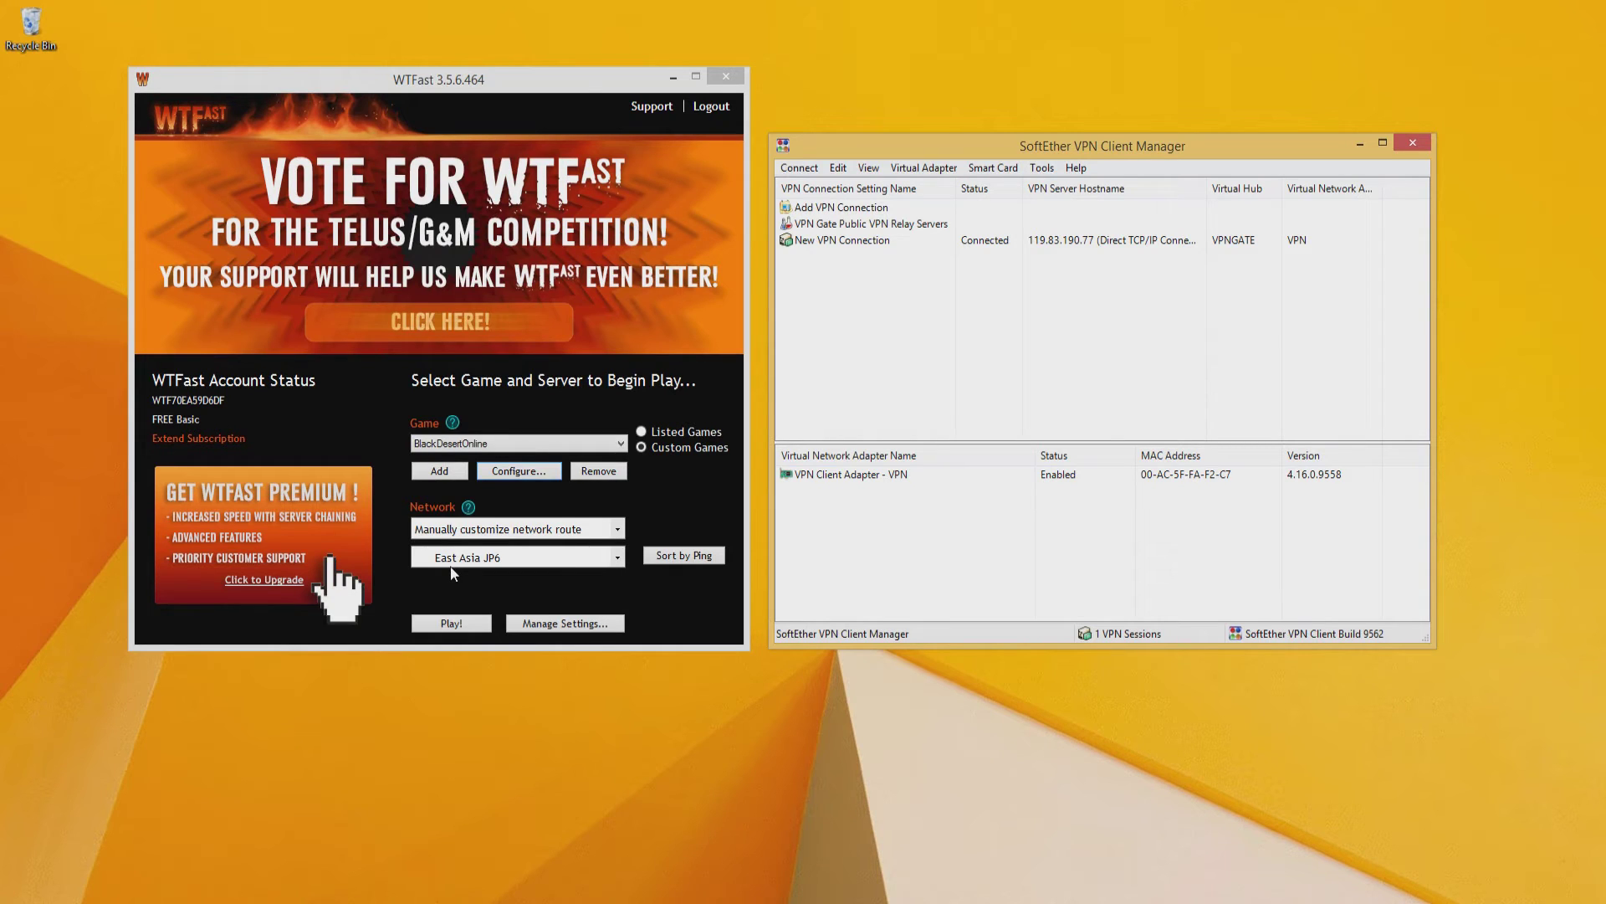
Browse the server list and keep East Asia JP6 as the route
{"action": "left_click", "coordinate": [554, 557]}
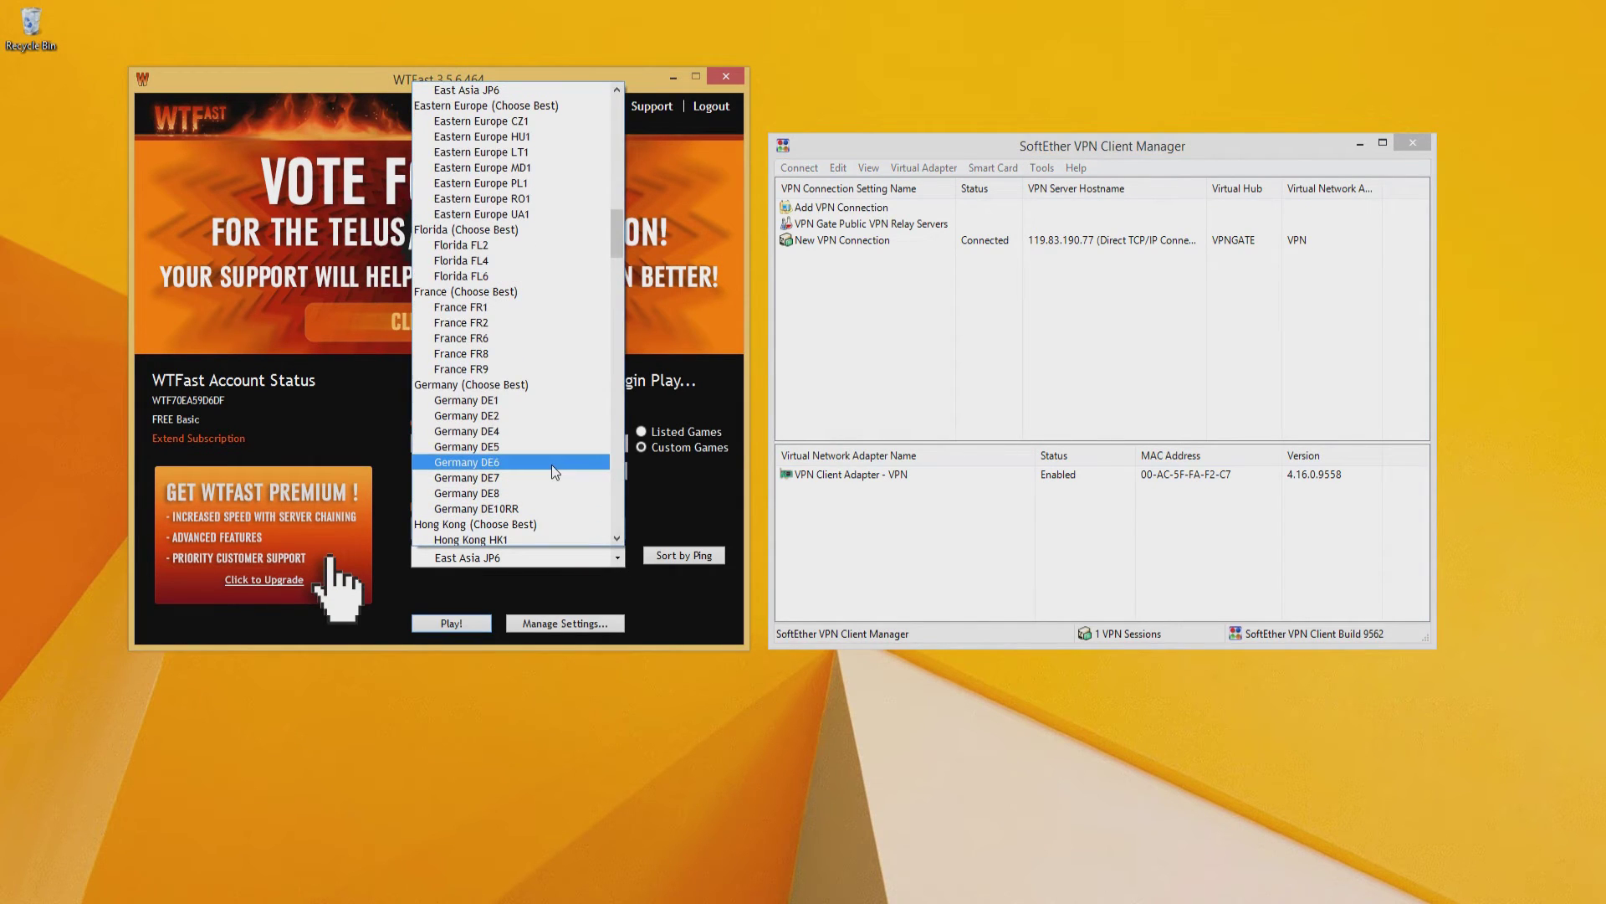
{"action": "mouse_move", "coordinate": [618, 242]}
{"action": "left_mouse_down"}
{"action": "mouse_move", "coordinate": [617, 165]}
{"action": "mouse_move", "coordinate": [614, 207]}
{"action": "left_mouse_up"}
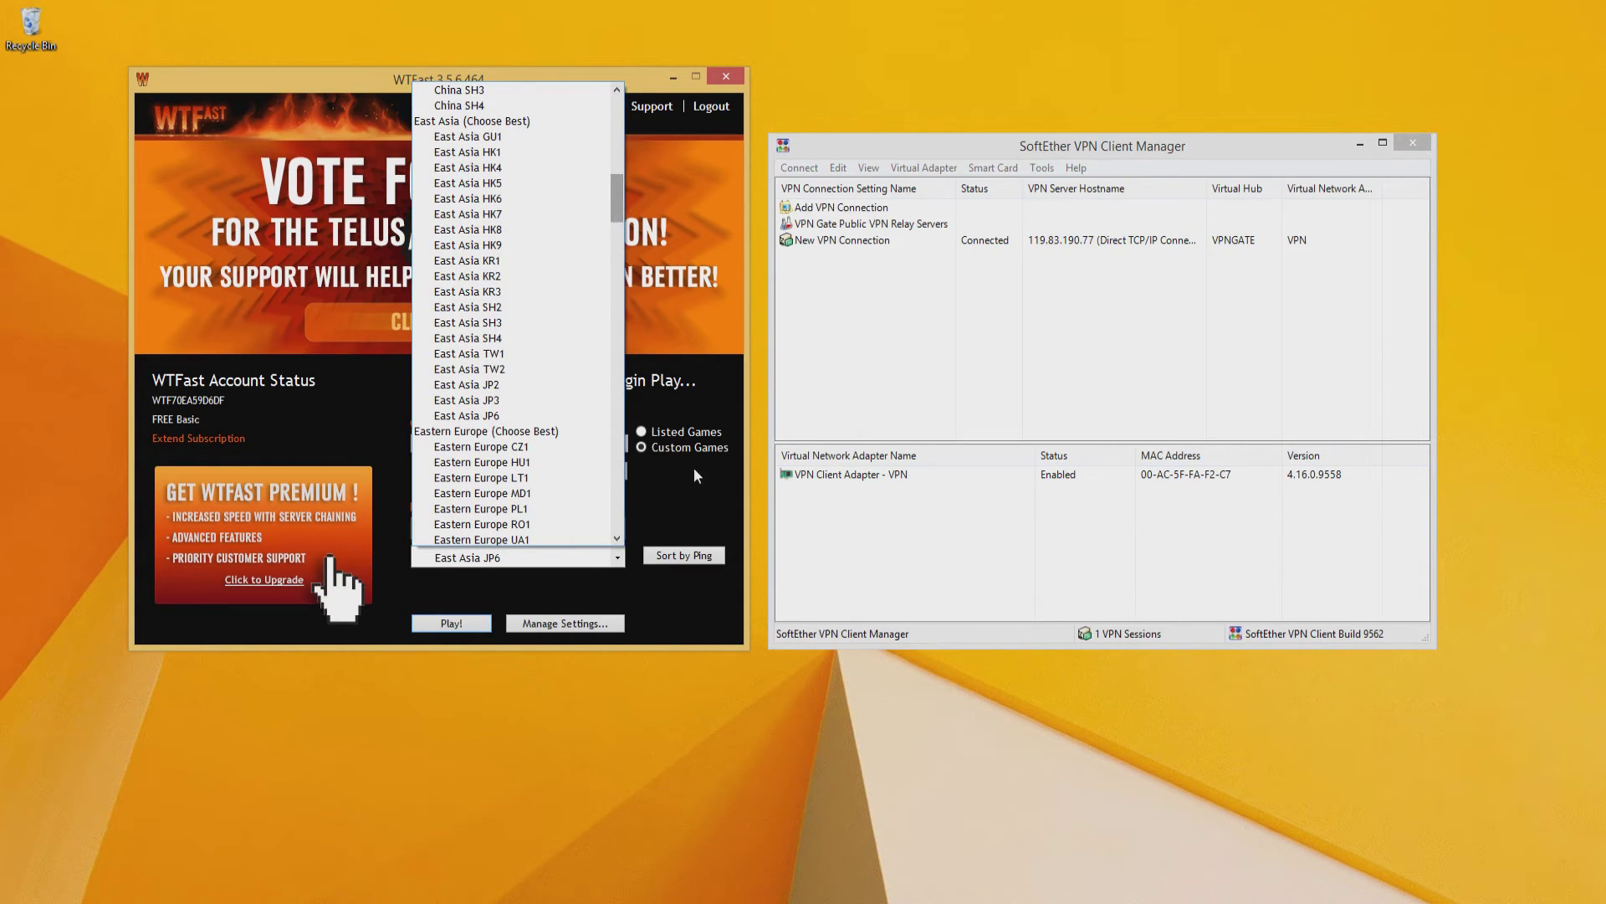
{"action": "left_click", "coordinate": [715, 508]}
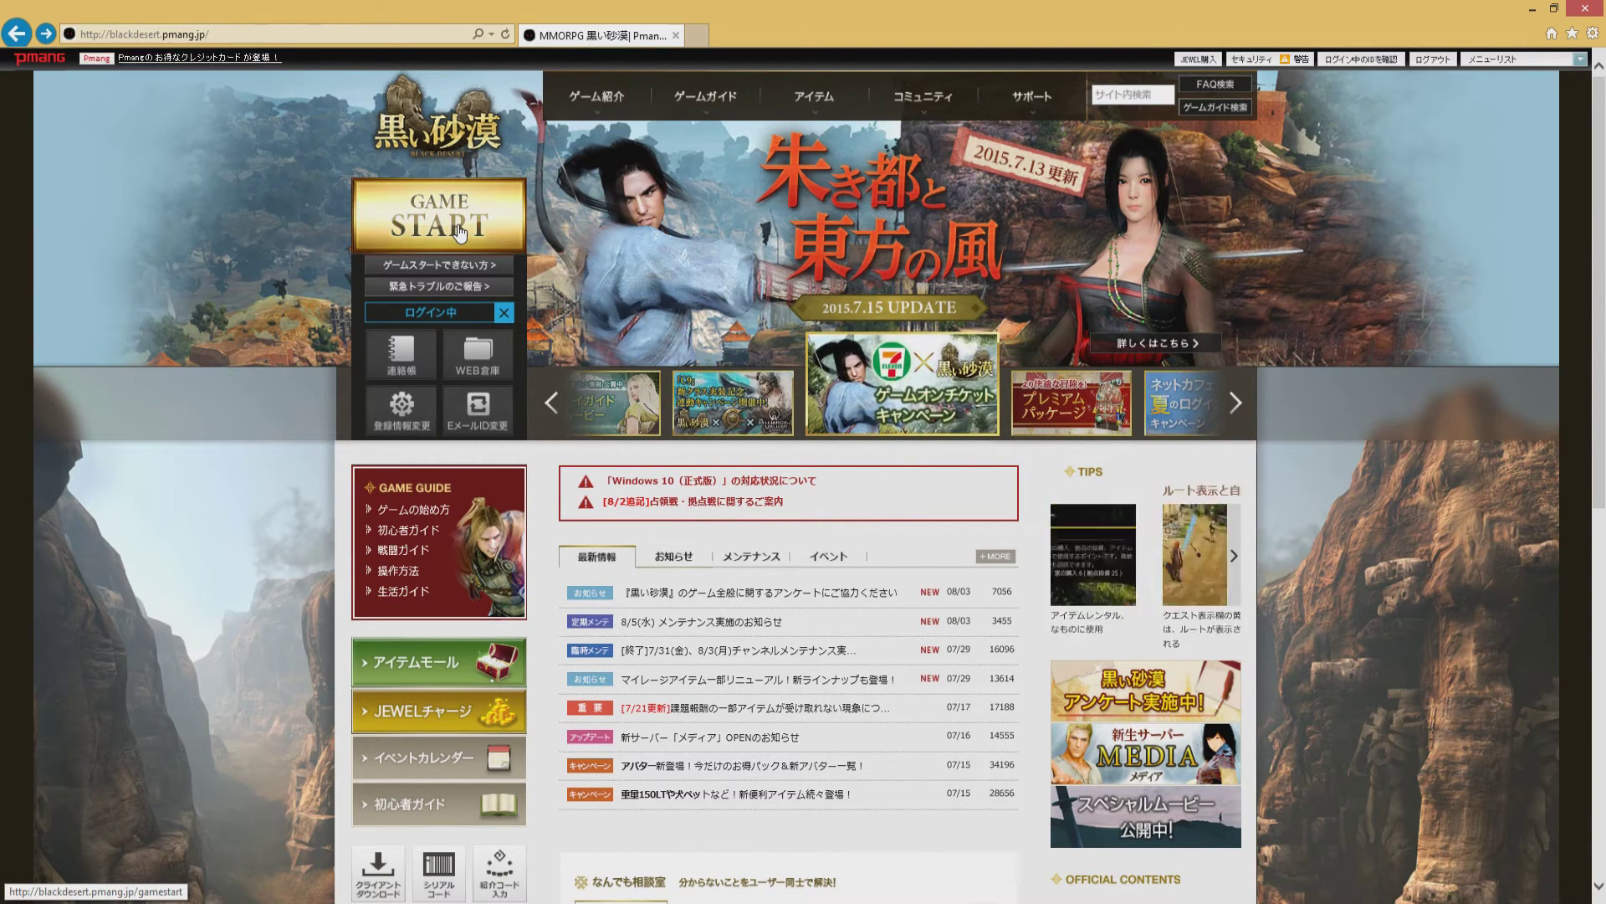
Start the game from the Black Desert site, moving the prompts and WTFast aside
{"action": "left_click", "coordinate": [459, 230]}
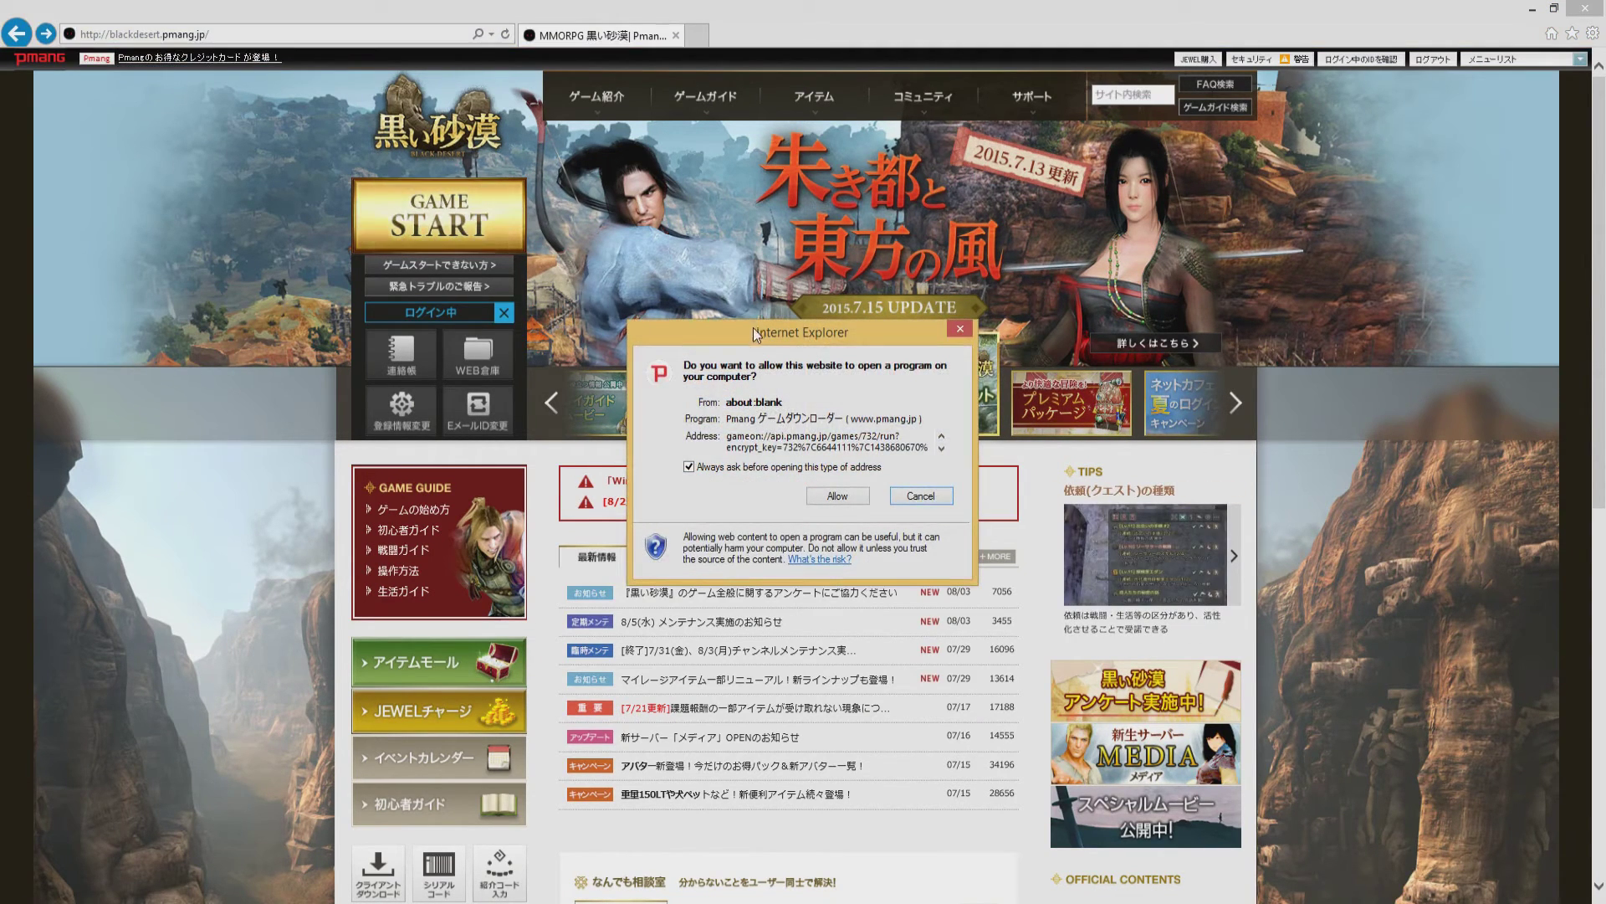
{"action": "left_click_drag", "start_coordinate": [753, 328], "coordinate": [757, 247]}
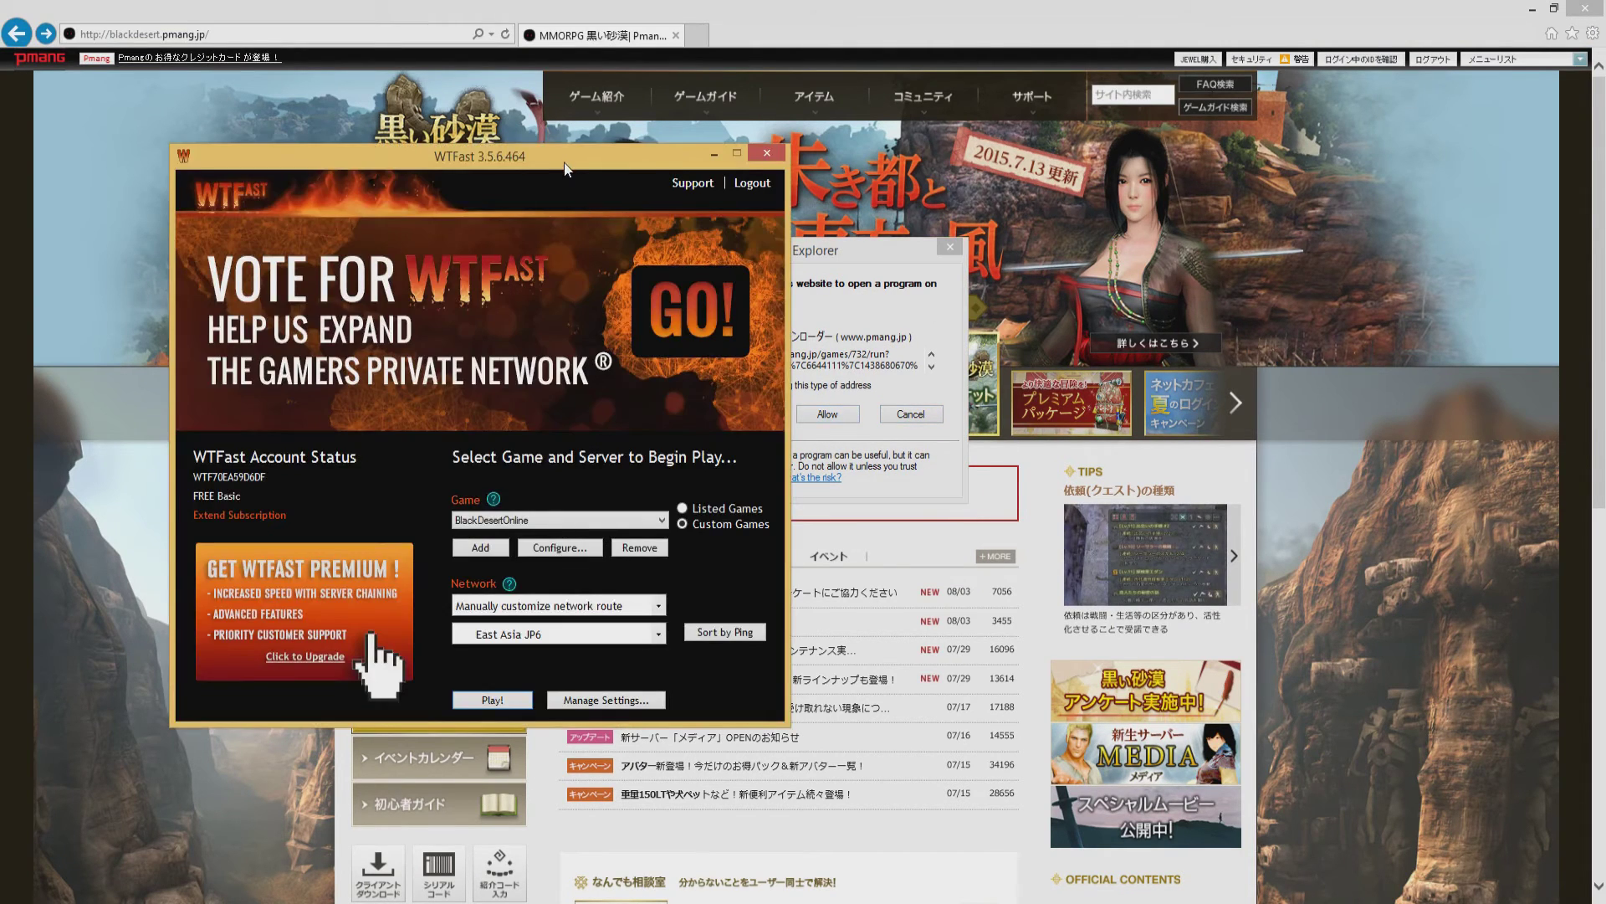
{"action": "left_click_drag", "start_coordinate": [565, 167], "coordinate": [1056, 179]}
{"action": "left_click", "coordinate": [994, 710]}
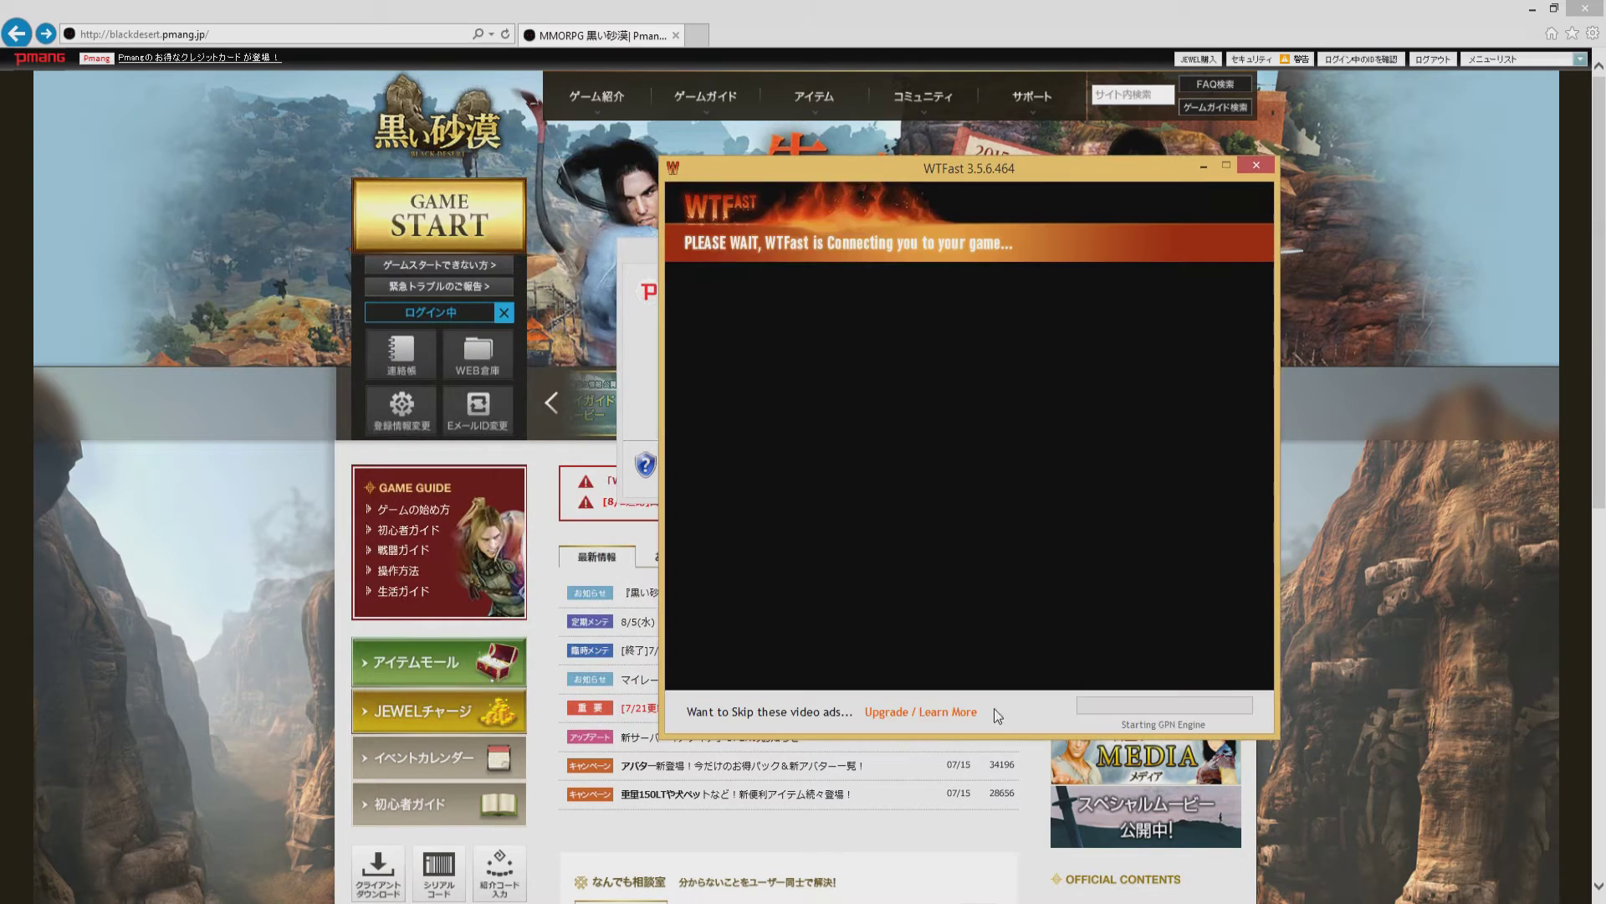
{"action": "left_click_drag", "start_coordinate": [641, 253], "coordinate": [292, 239]}
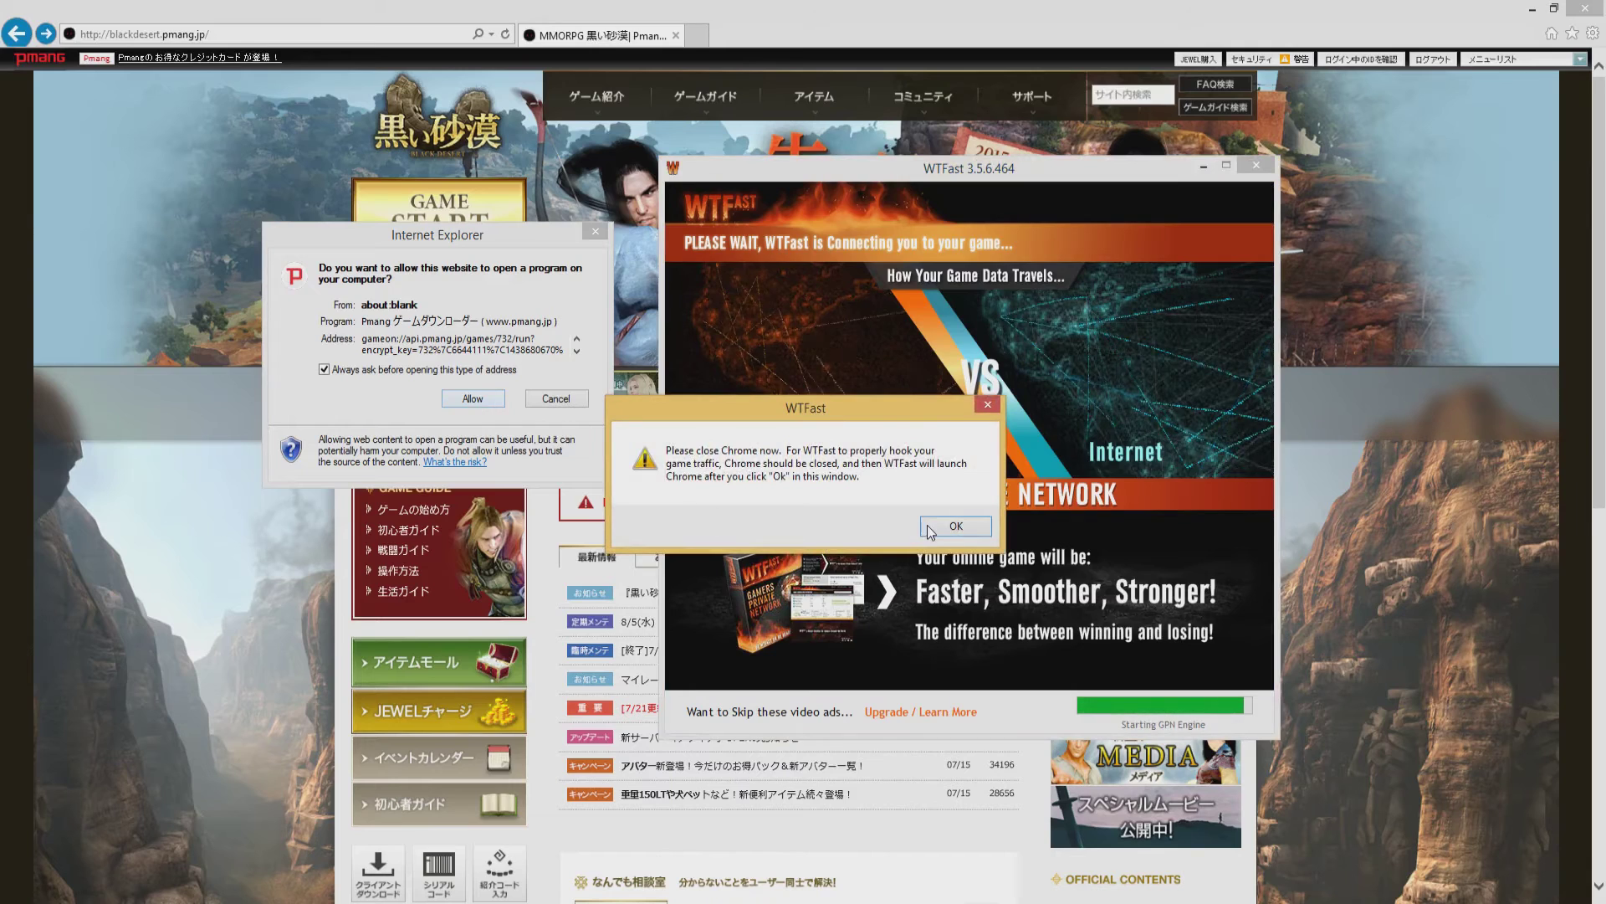
Dismiss WTFast's Chrome warning and allow the site to start the pmang launcher
{"action": "left_click", "coordinate": [941, 525]}
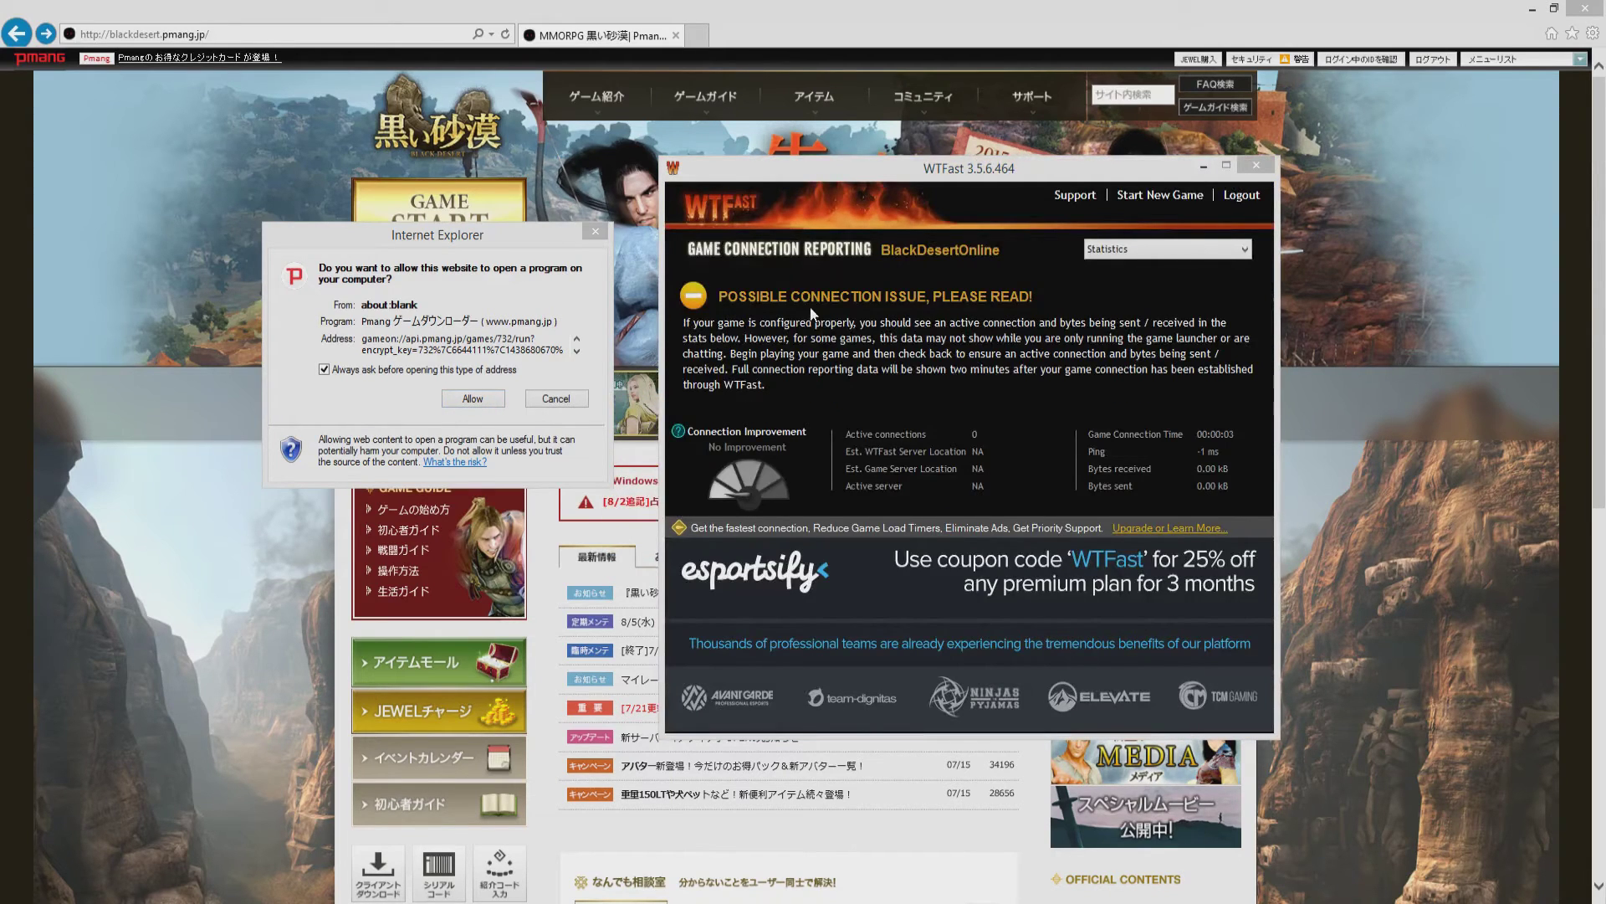
{"action": "left_click", "coordinate": [494, 400]}
{"action": "left_click", "coordinate": [875, 502]}
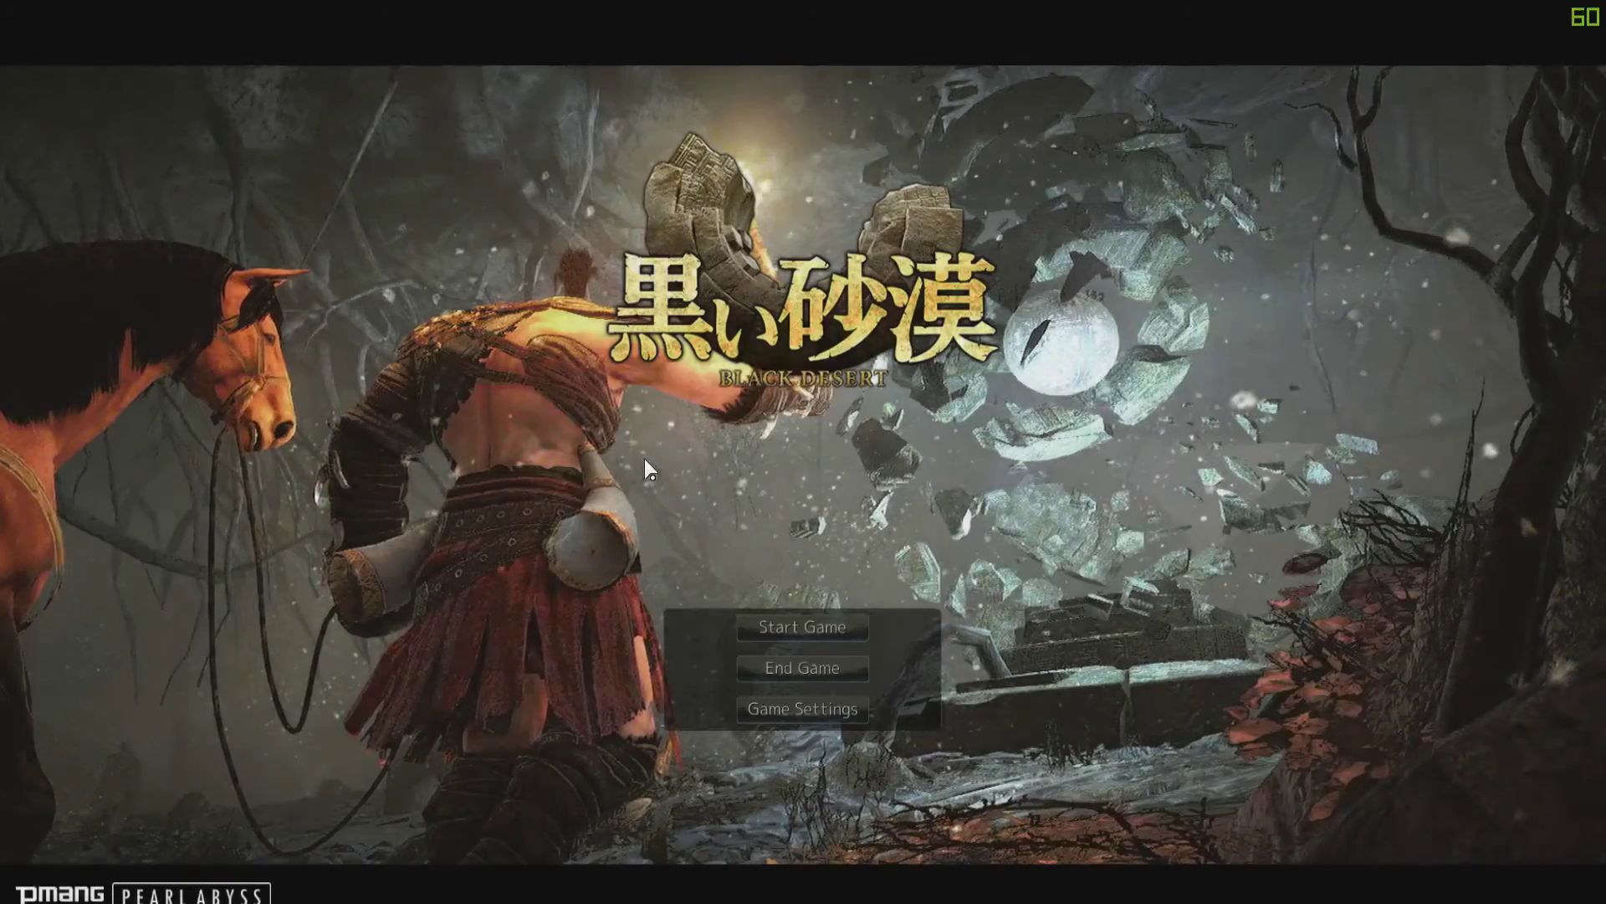
Choose Start Game on the title menu, then Alt-Tab back to the desktop
{"action": "left_click", "coordinate": [776, 627]}
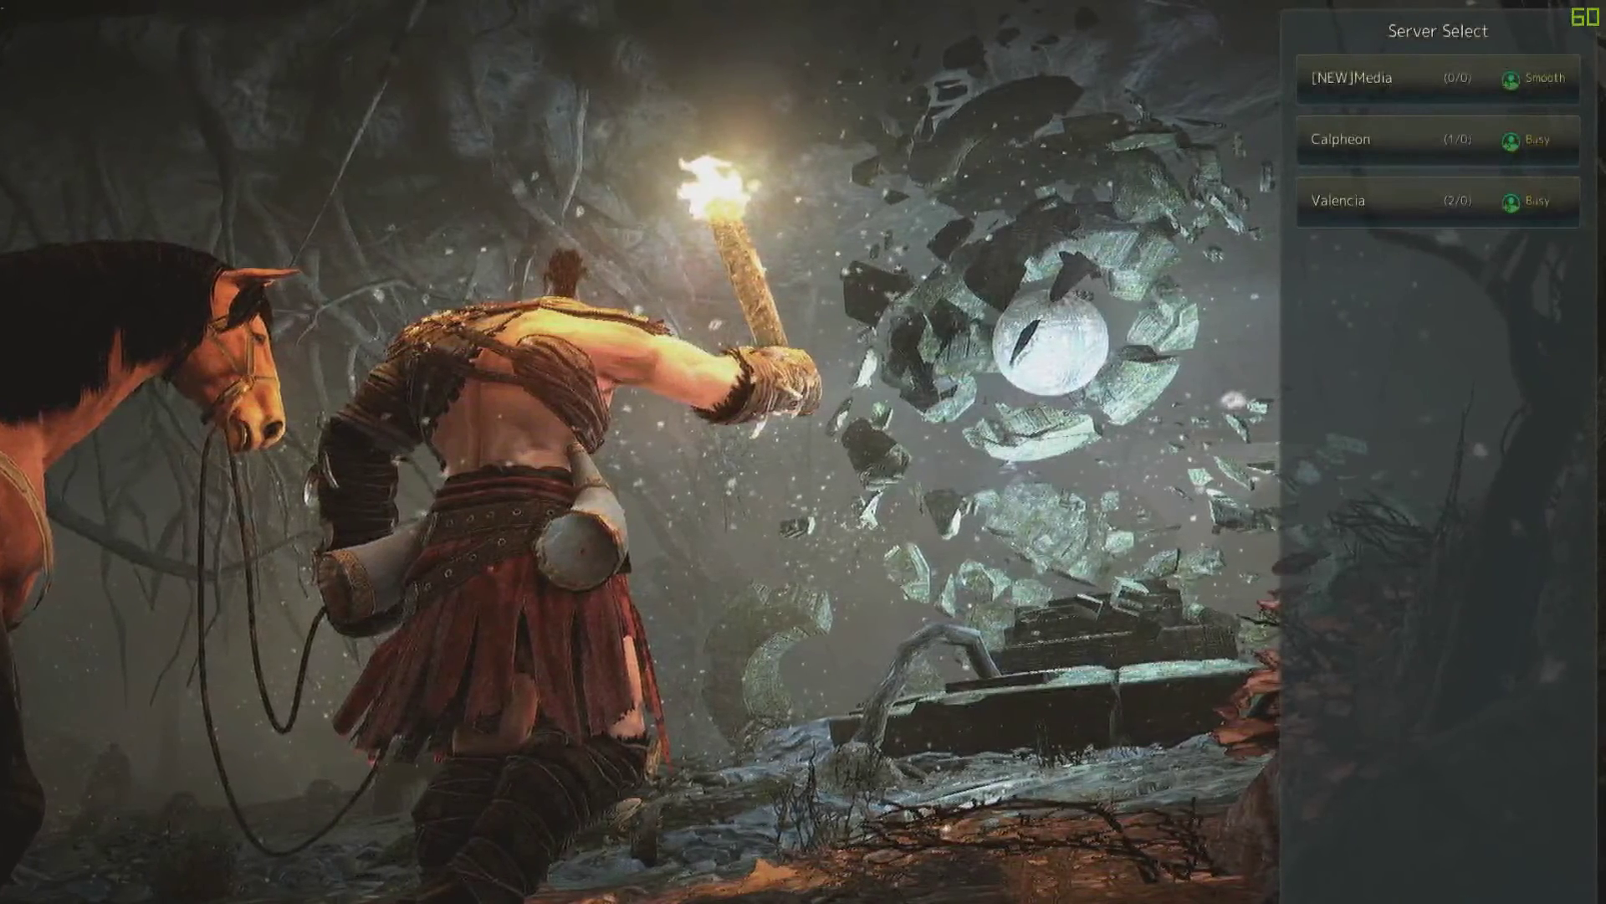
{"action": "key", "text": "alt+Tab"}
{"action": "key", "text": "alt+Tab"}
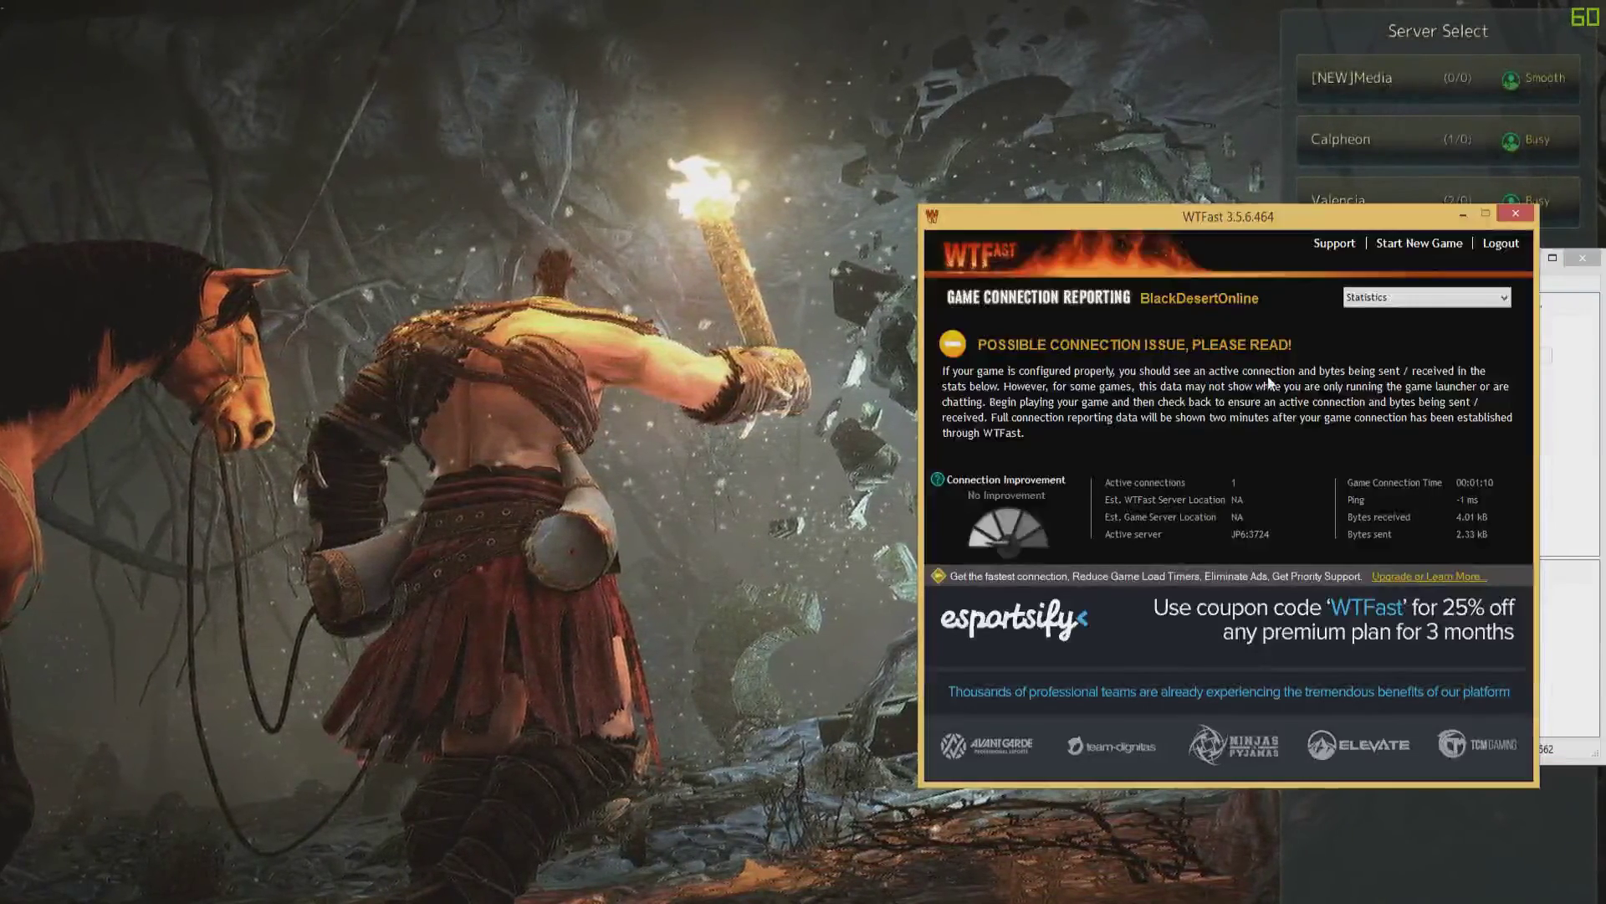
Move WTFast aside and disconnect SoftEther's New VPN Connection, leaving it offline
{"action": "left_click_drag", "start_coordinate": [1196, 215], "coordinate": [515, 204]}
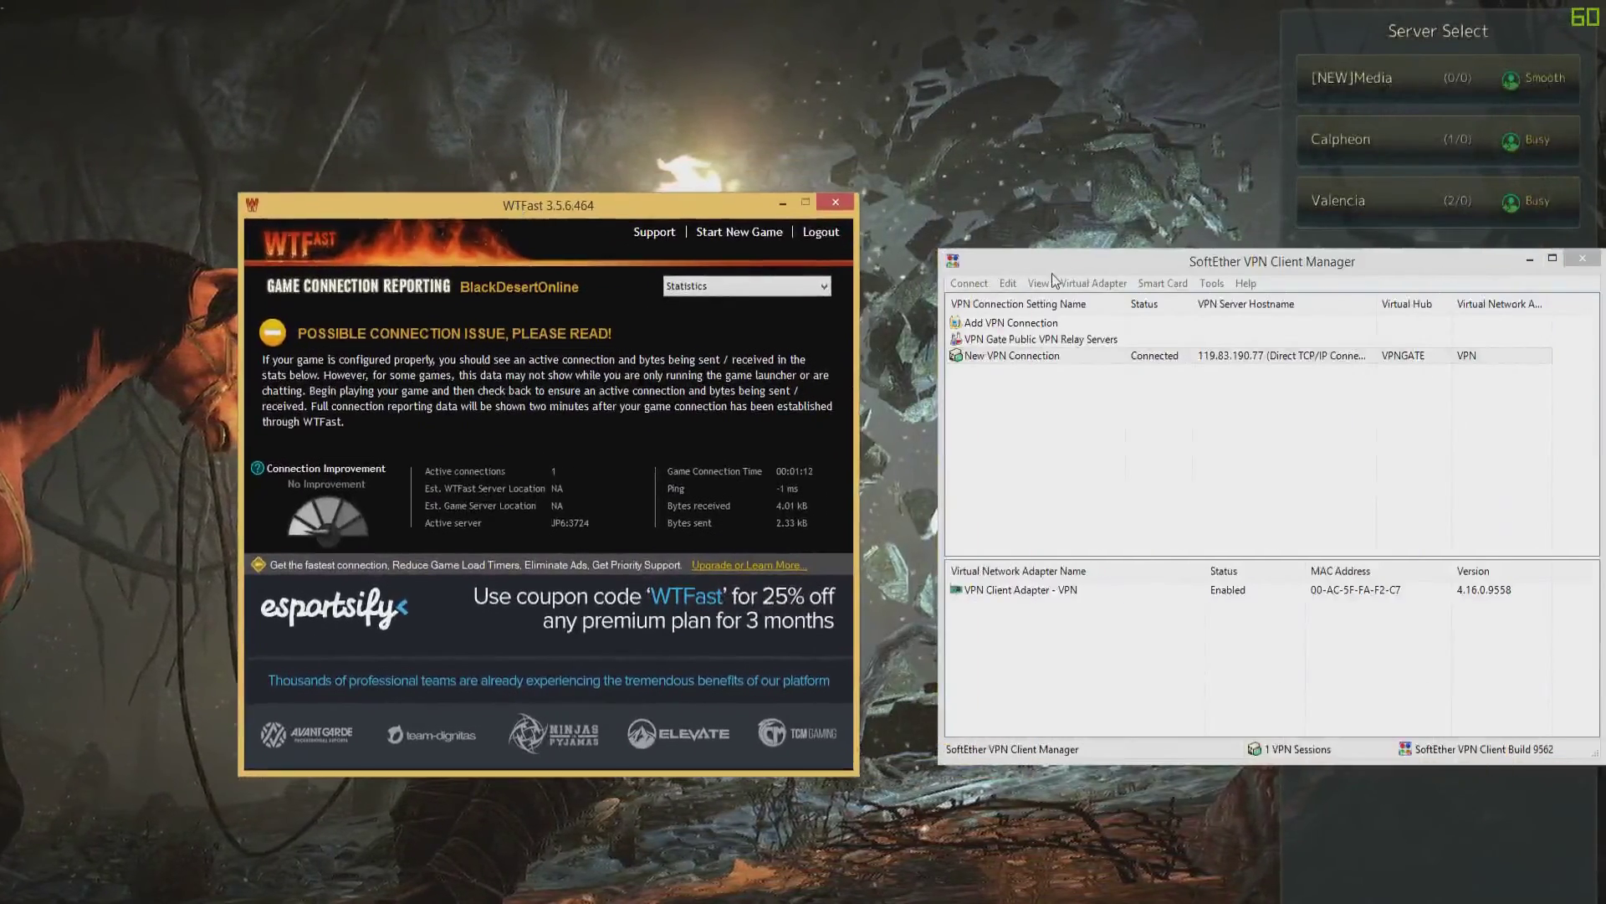
{"action": "left_click_drag", "start_coordinate": [1052, 274], "coordinate": [1017, 244]}
{"action": "right_click", "coordinate": [955, 332]}
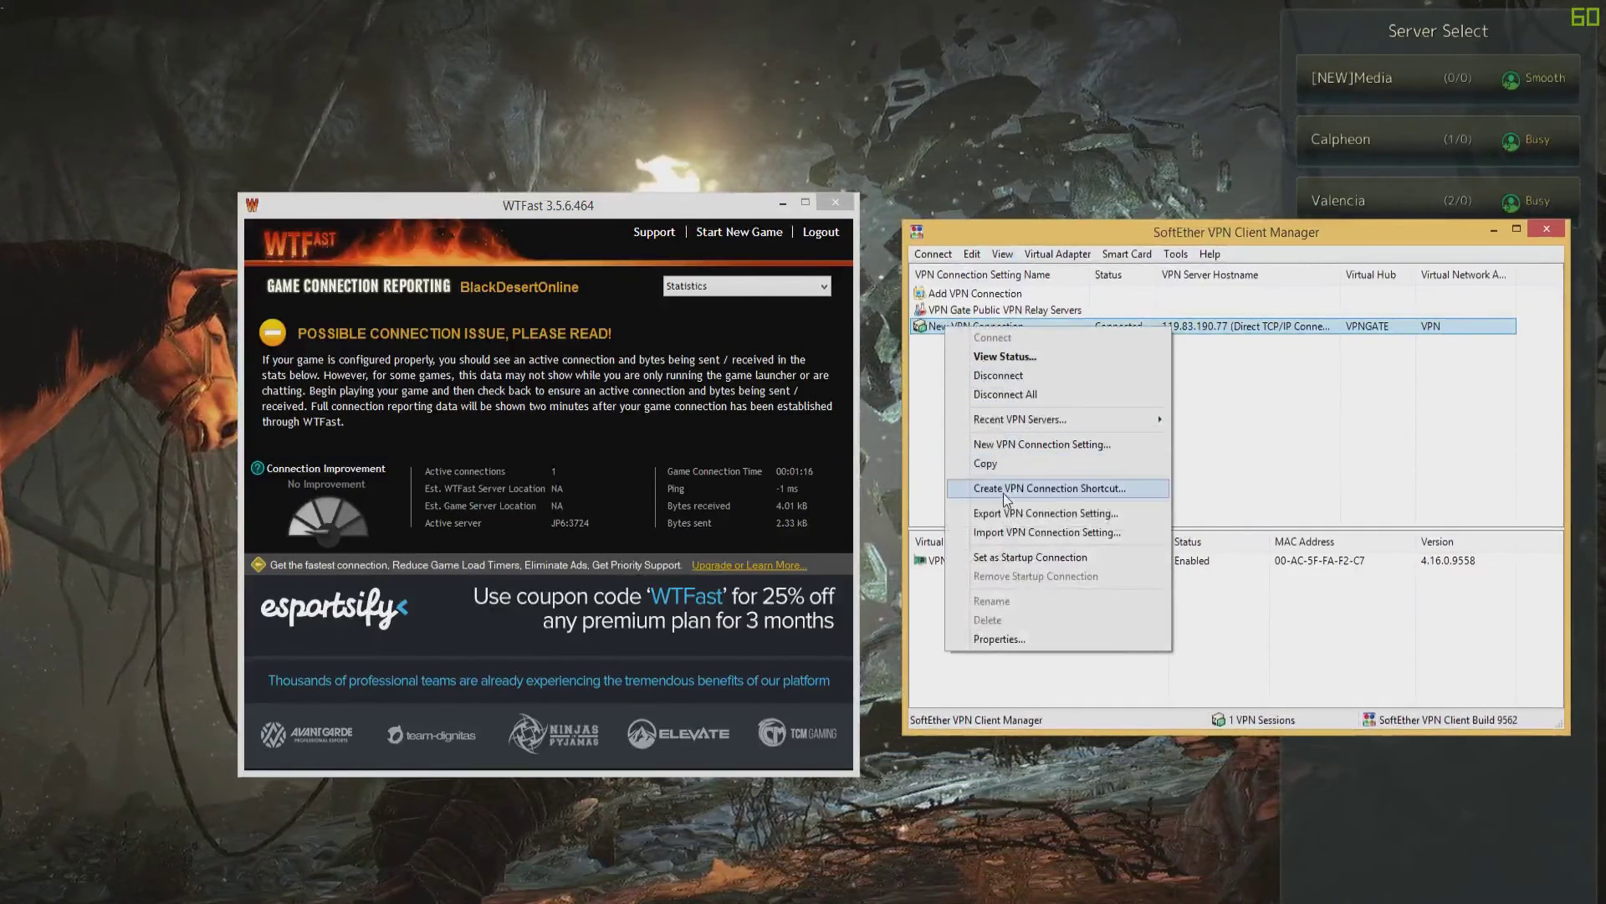
{"action": "left_click", "coordinate": [1000, 374]}
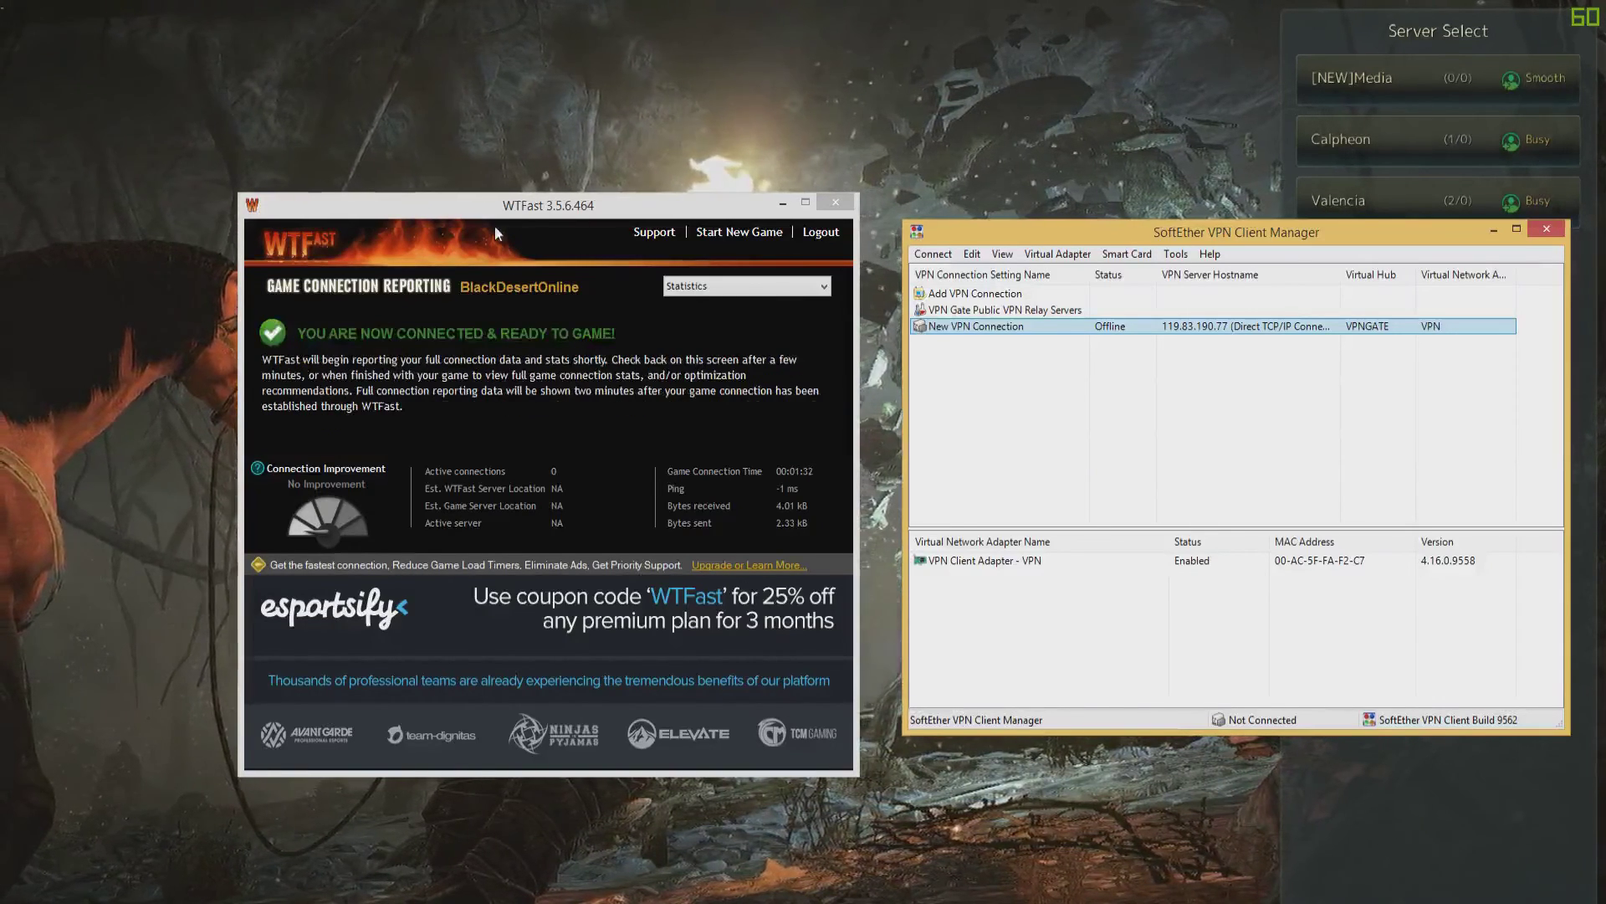
Minimize SoftEther, return to Black Desert and open the Valencia server's channels
{"action": "left_click_drag", "start_coordinate": [536, 211], "coordinate": [442, 144]}
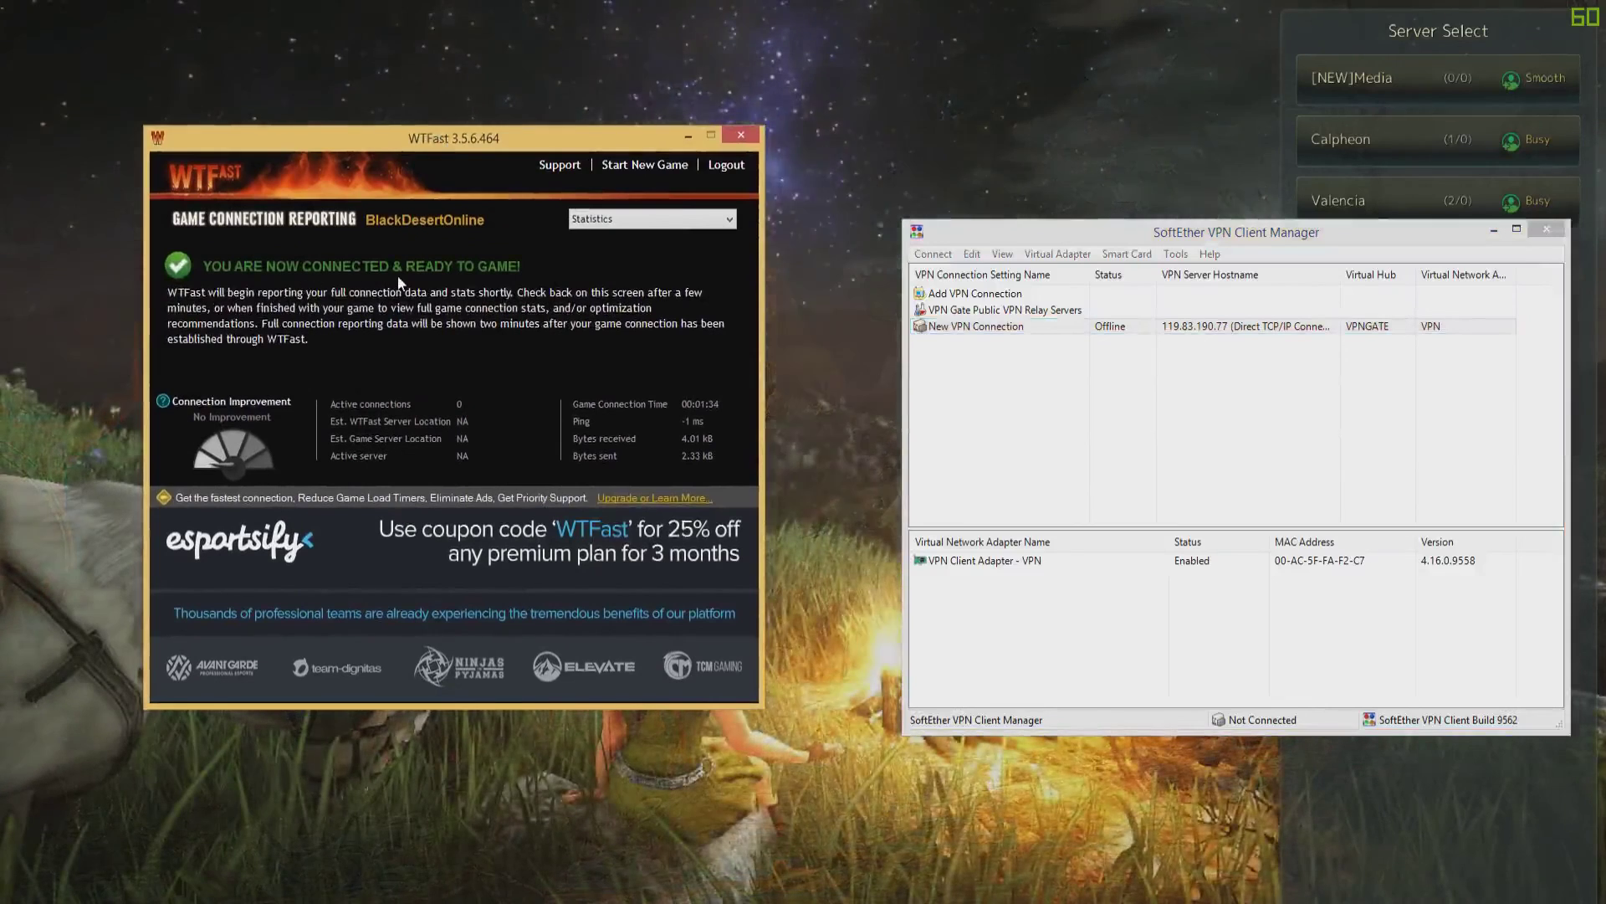
{"action": "left_click", "coordinate": [1492, 232]}
{"action": "left_click", "coordinate": [1425, 205]}
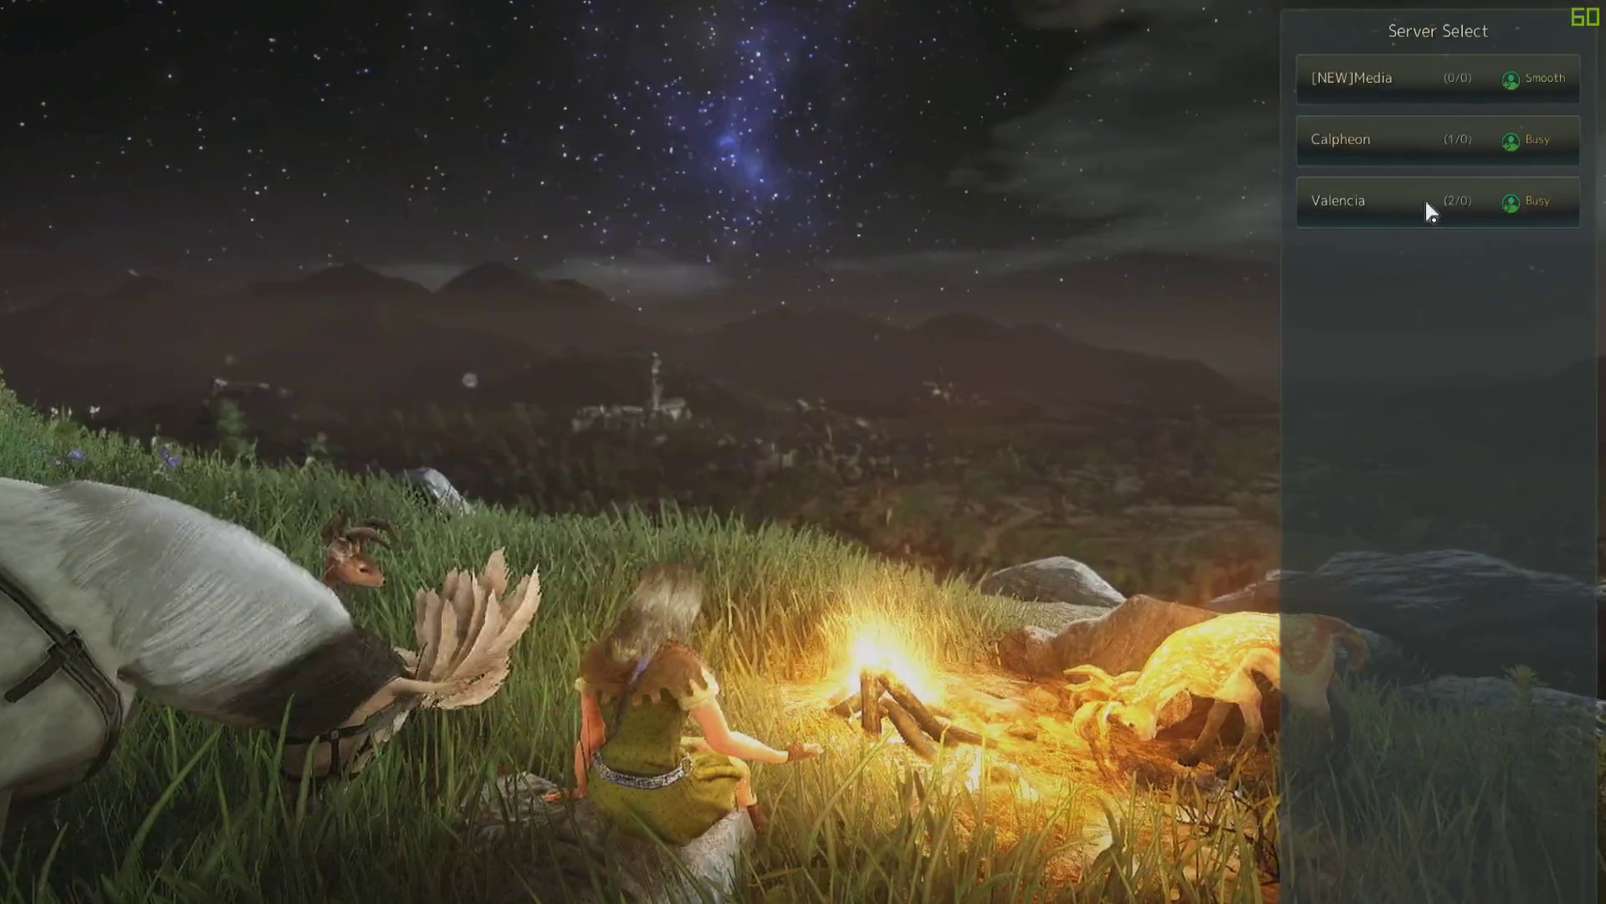